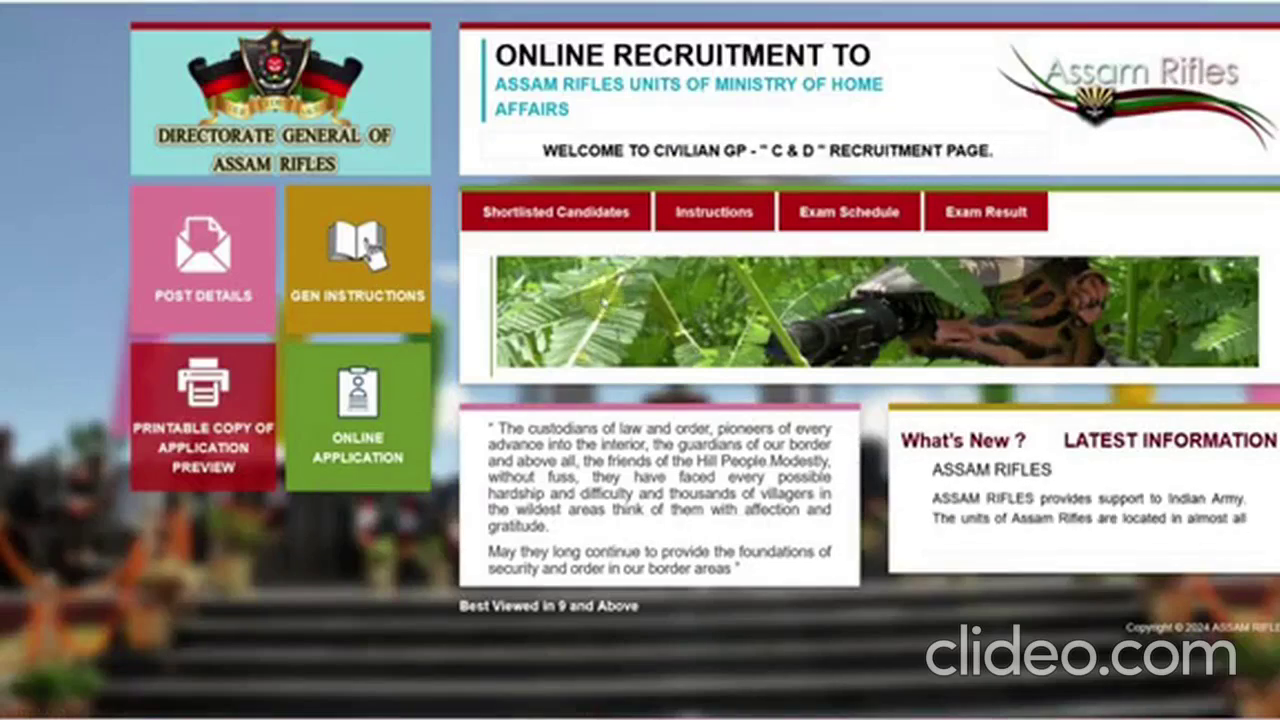
# - Start an online application for the 2025 Technical and Tradesmen rally advertisement
pyautogui.click(357, 450)
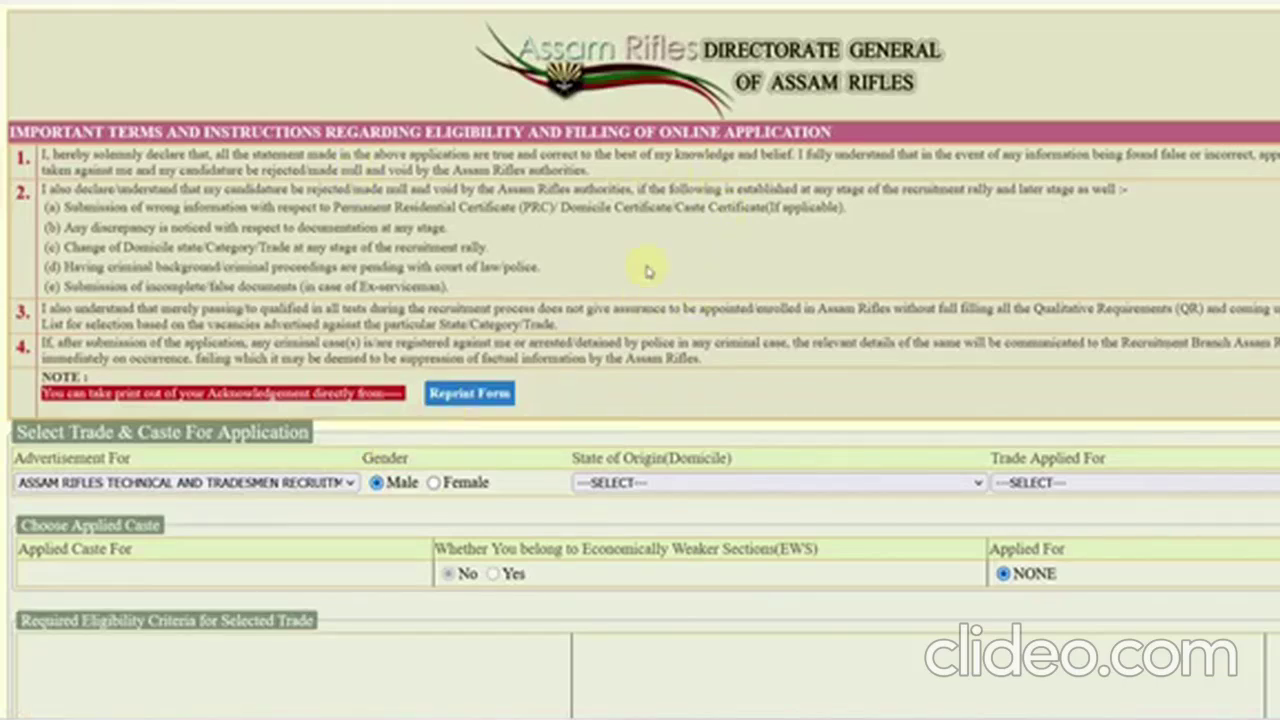
pyautogui.scroll(-1, 647, 271)
pyautogui.click(90, 398)
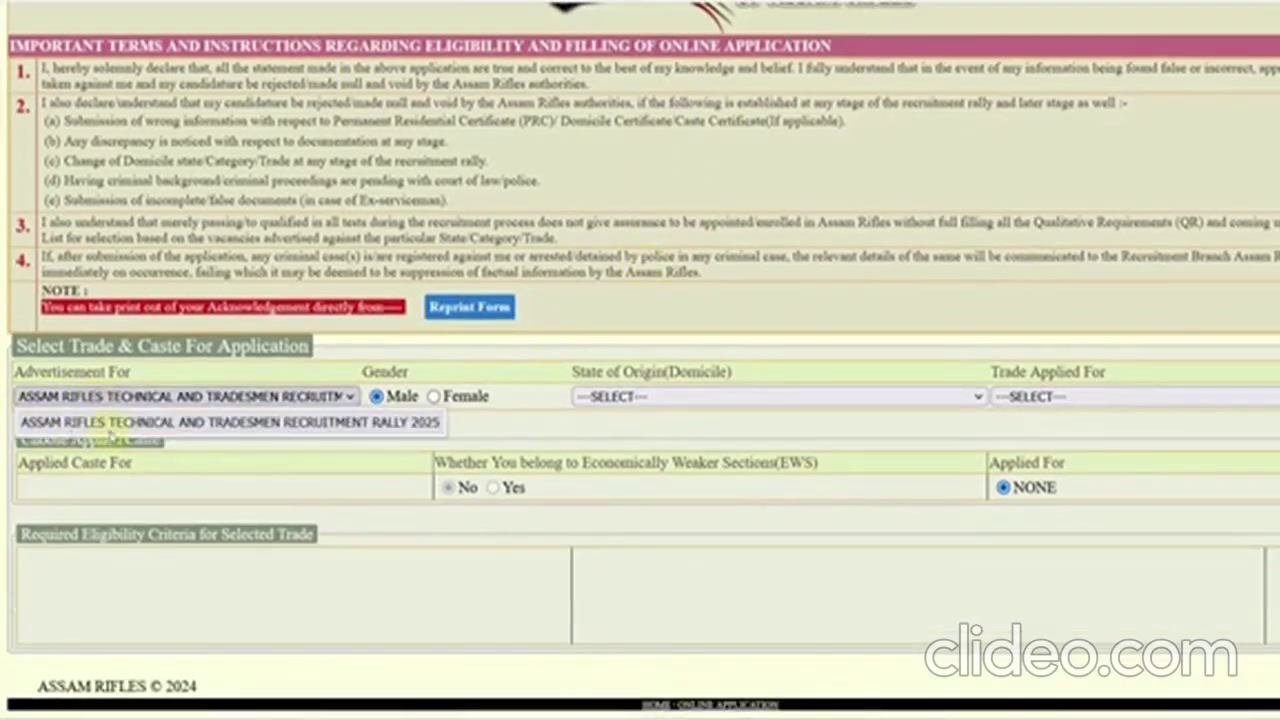
pyautogui.click(379, 424)
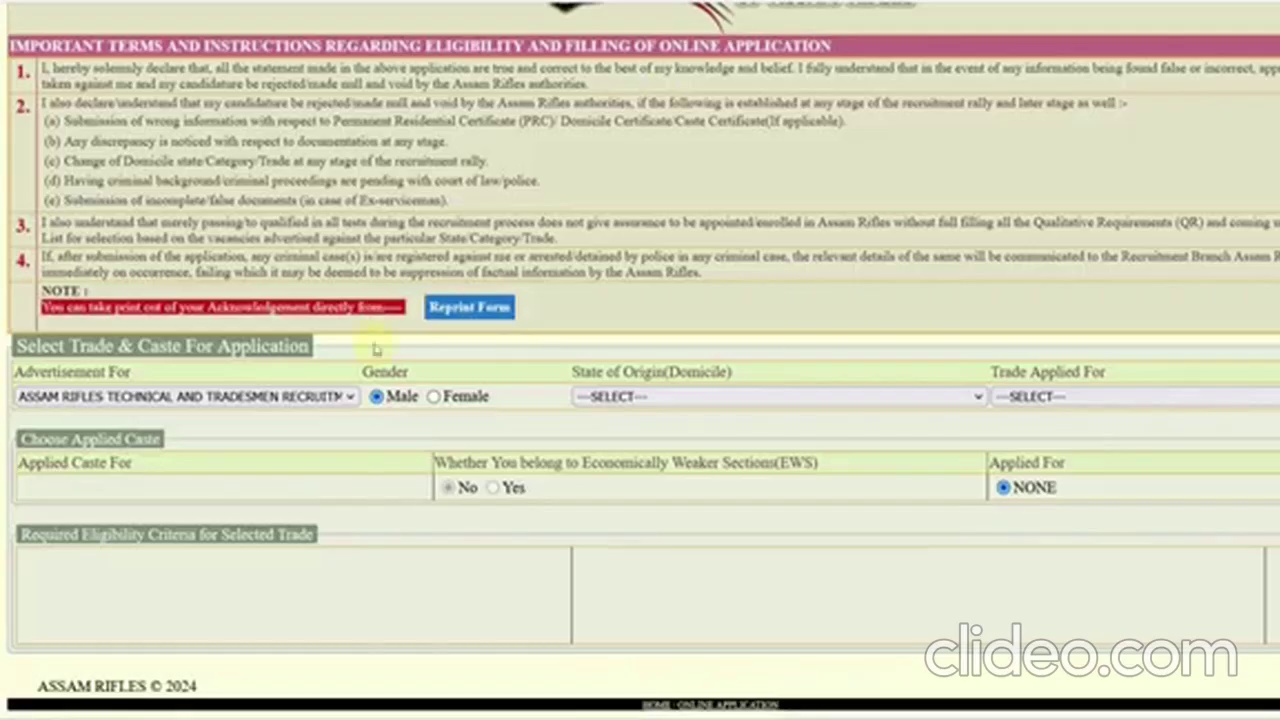
pyautogui.click(328, 398)
pyautogui.click(506, 436)
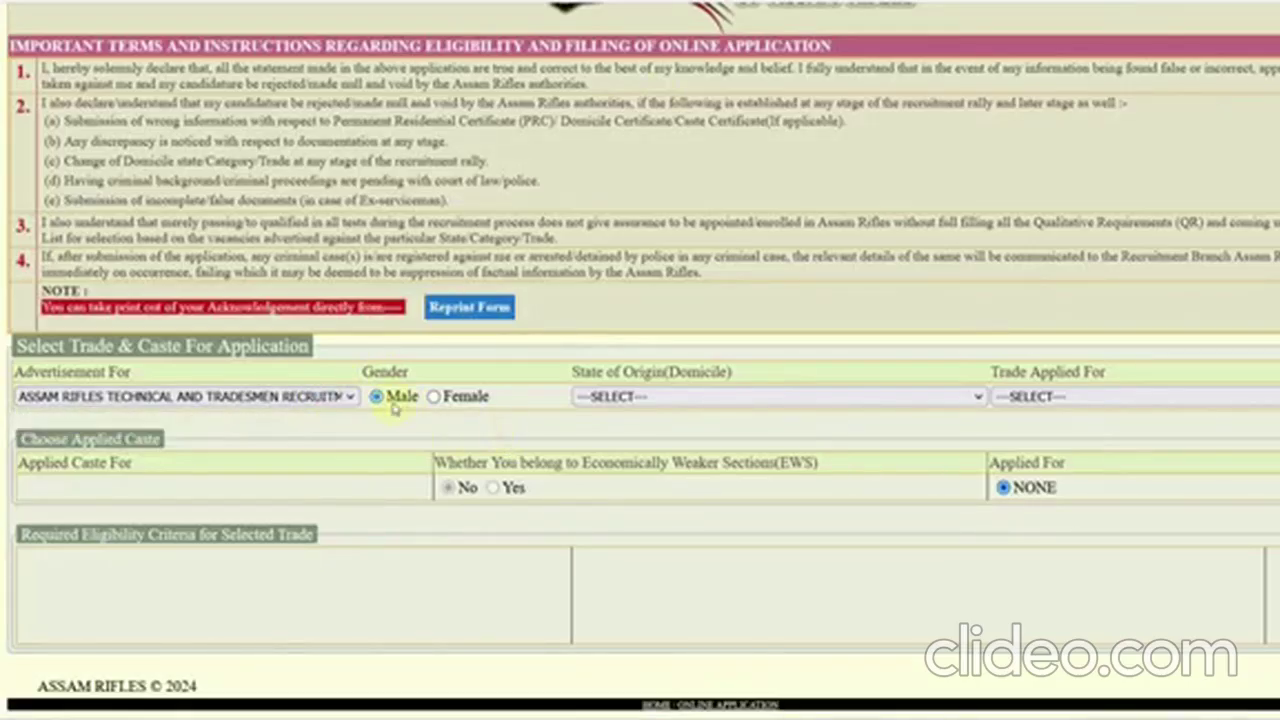
# - Set state of origin to RAJASTHAN, trade to Rifleman (Safai) [TDN], and pick the applied caste
pyautogui.click(573, 405)
pyautogui.scroll(-5, 591, 225)
pyautogui.click(612, 194)
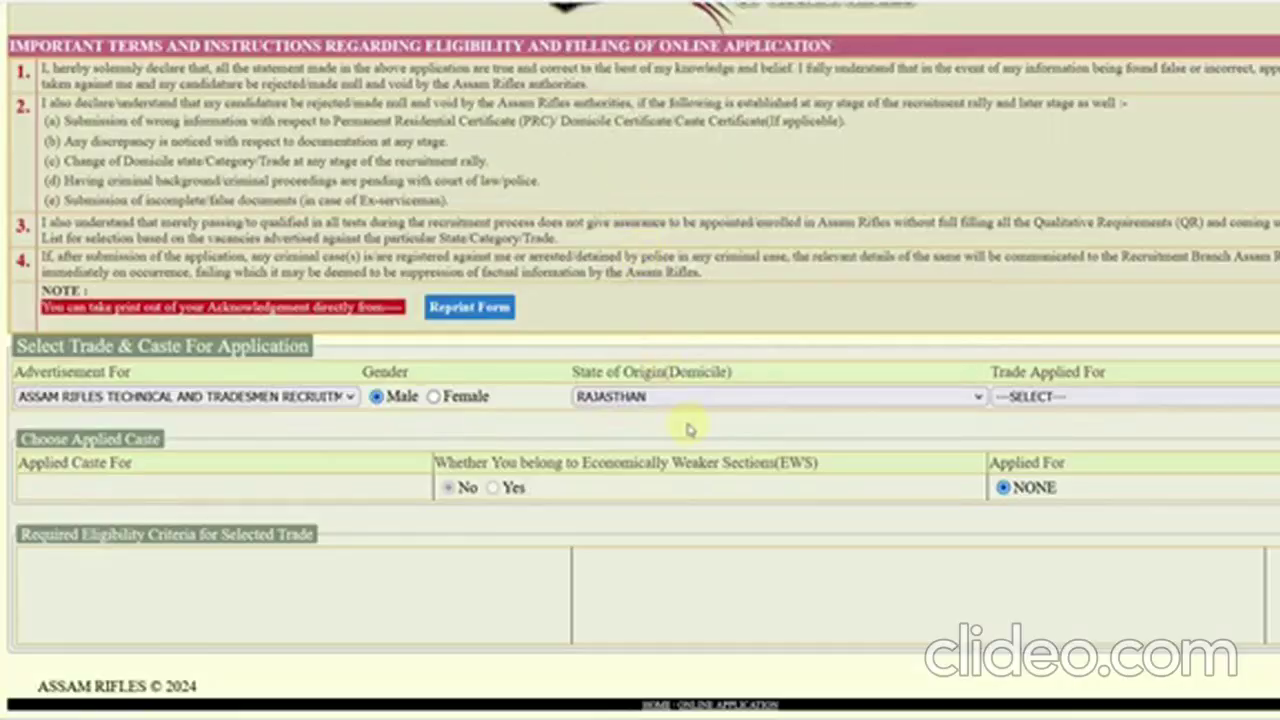
pyautogui.click(1015, 398)
pyautogui.scroll(-1, 1149, 320)
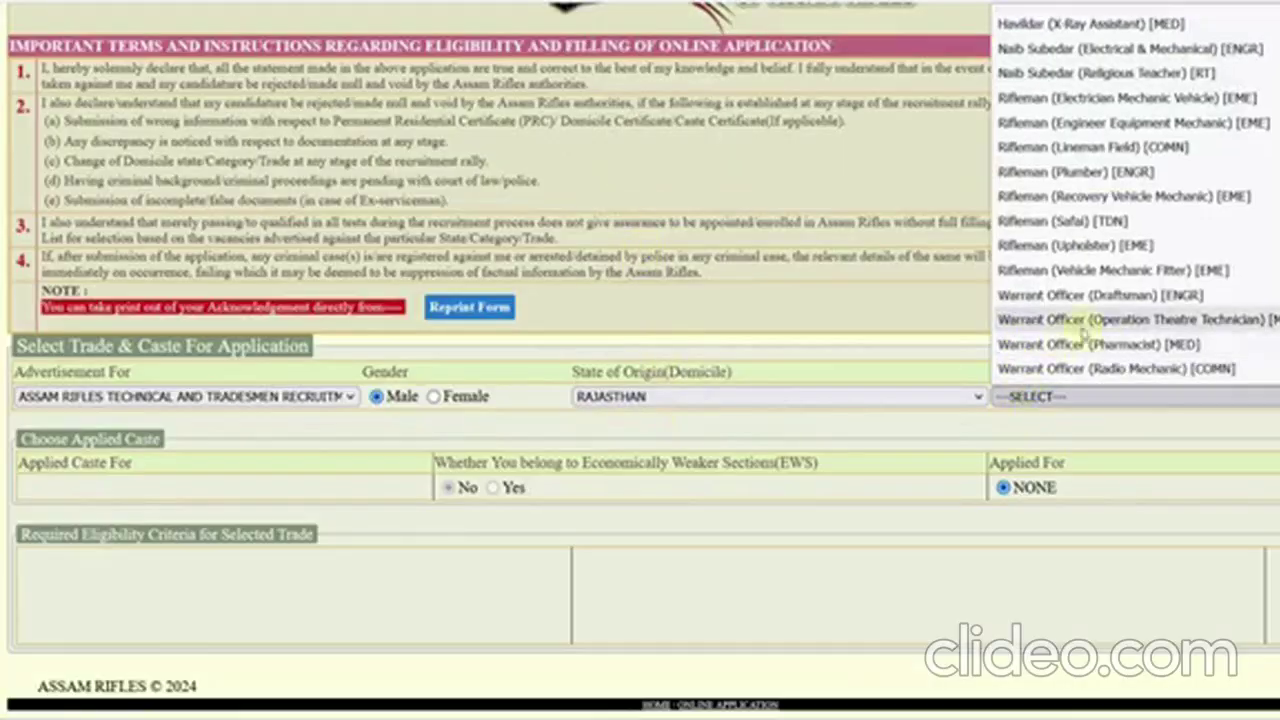
pyautogui.scroll(-1, 1137, 246)
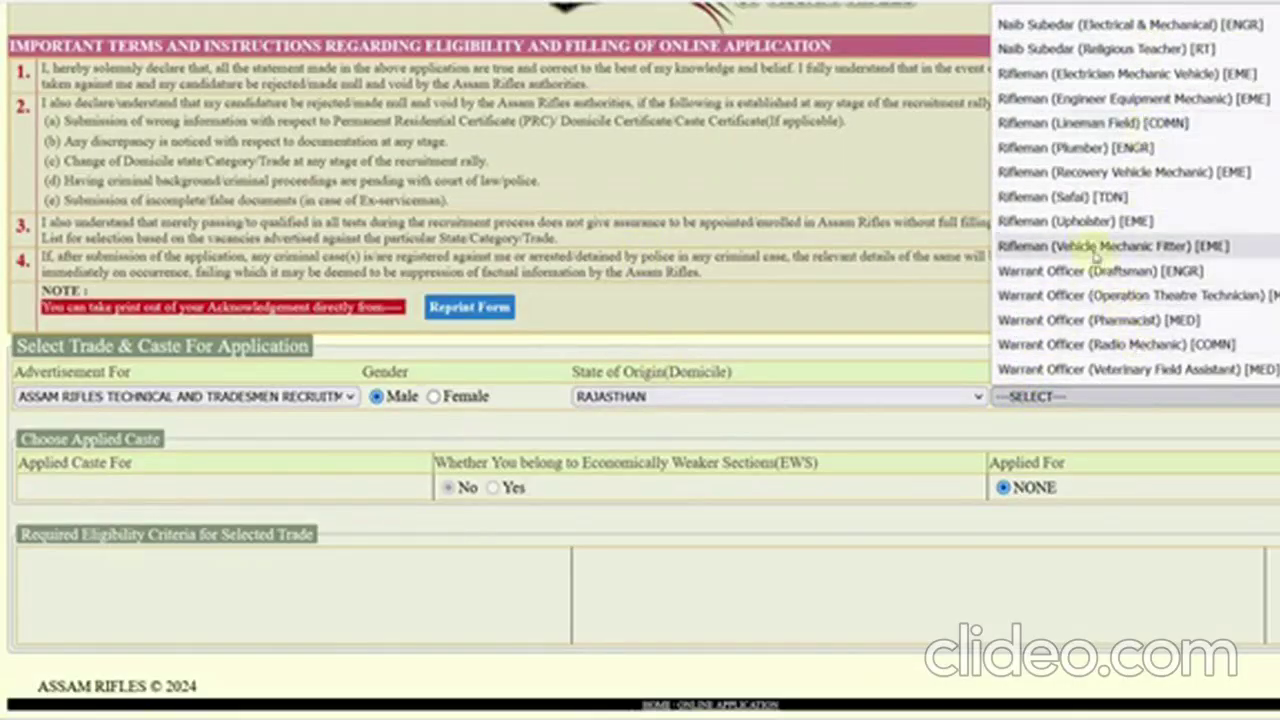
pyautogui.click(1070, 197)
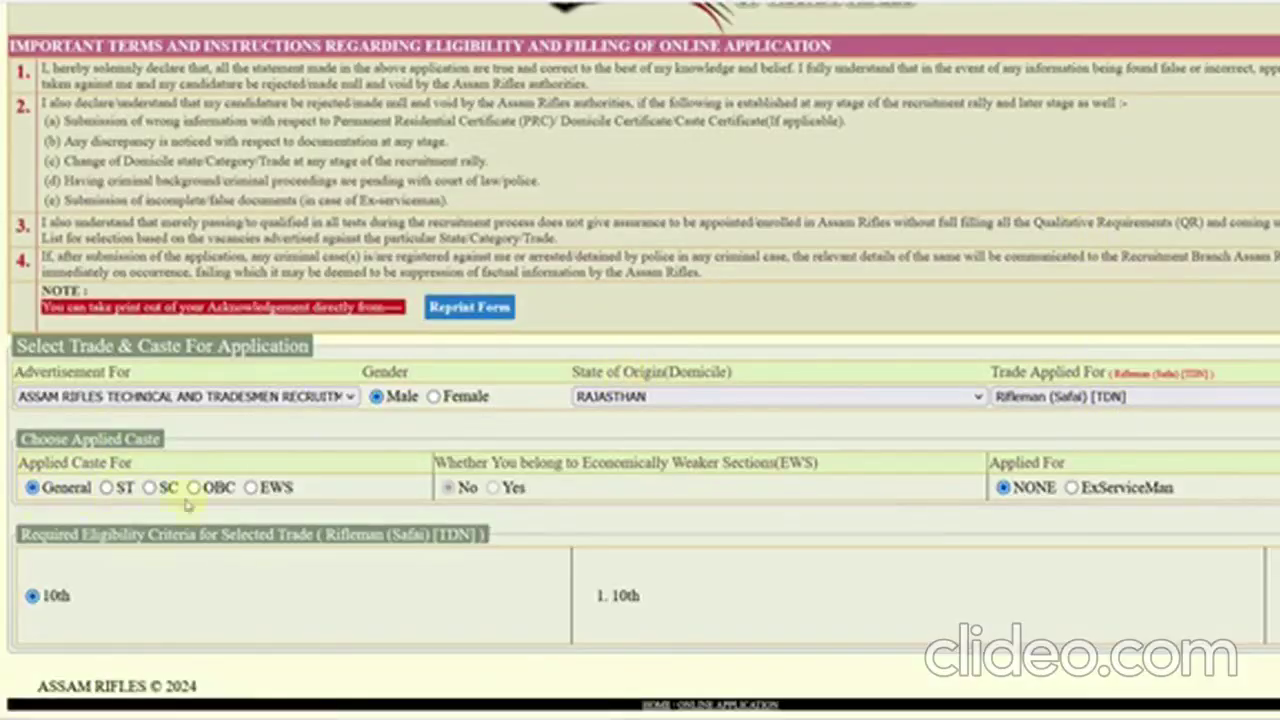
pyautogui.click(148, 488)
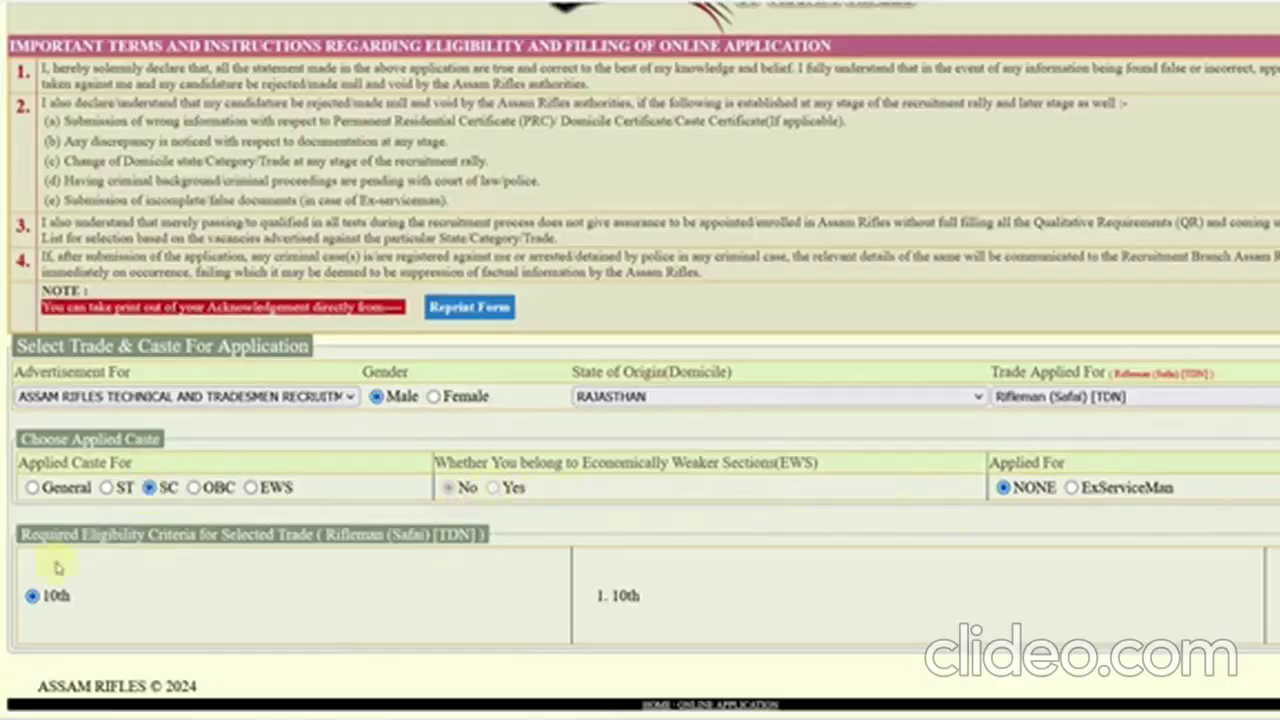
# - Try Vehicle Mechanic Fitter and Pharmacist trades, then settle back on Rifleman (Safai) [TDN]
pyautogui.click(1060, 396)
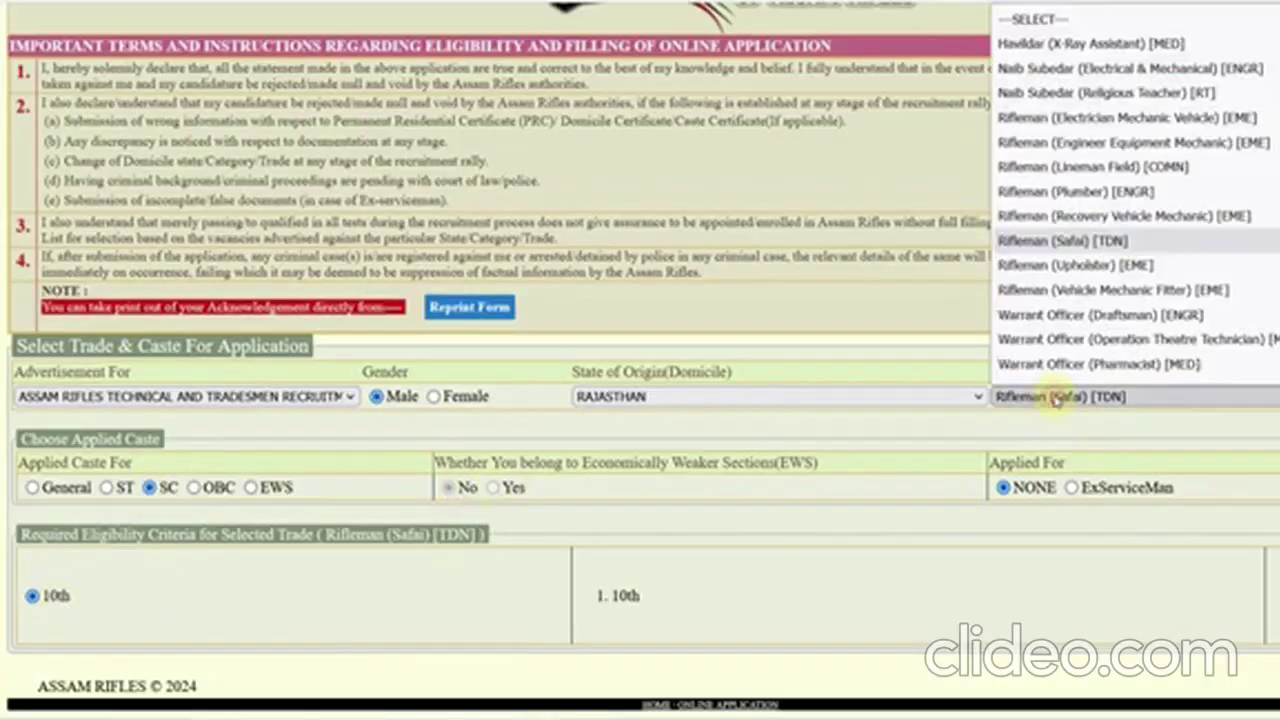
pyautogui.click(1110, 232)
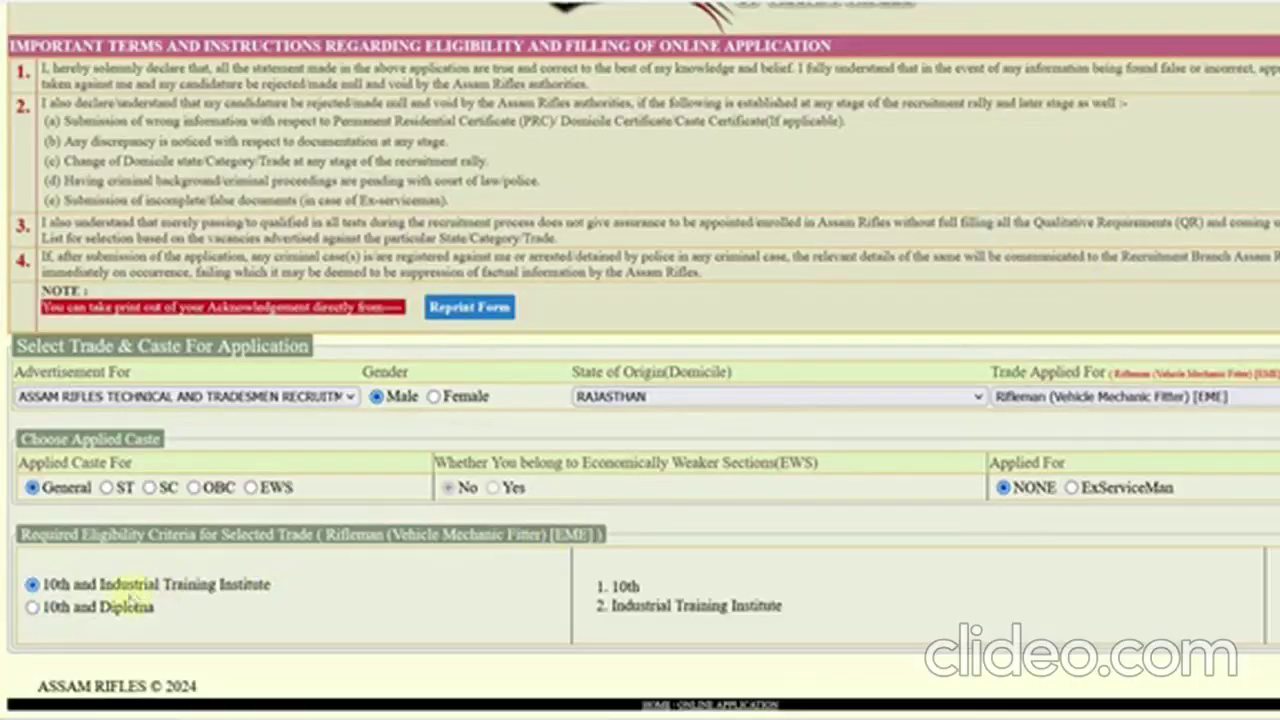
pyautogui.click(1030, 398)
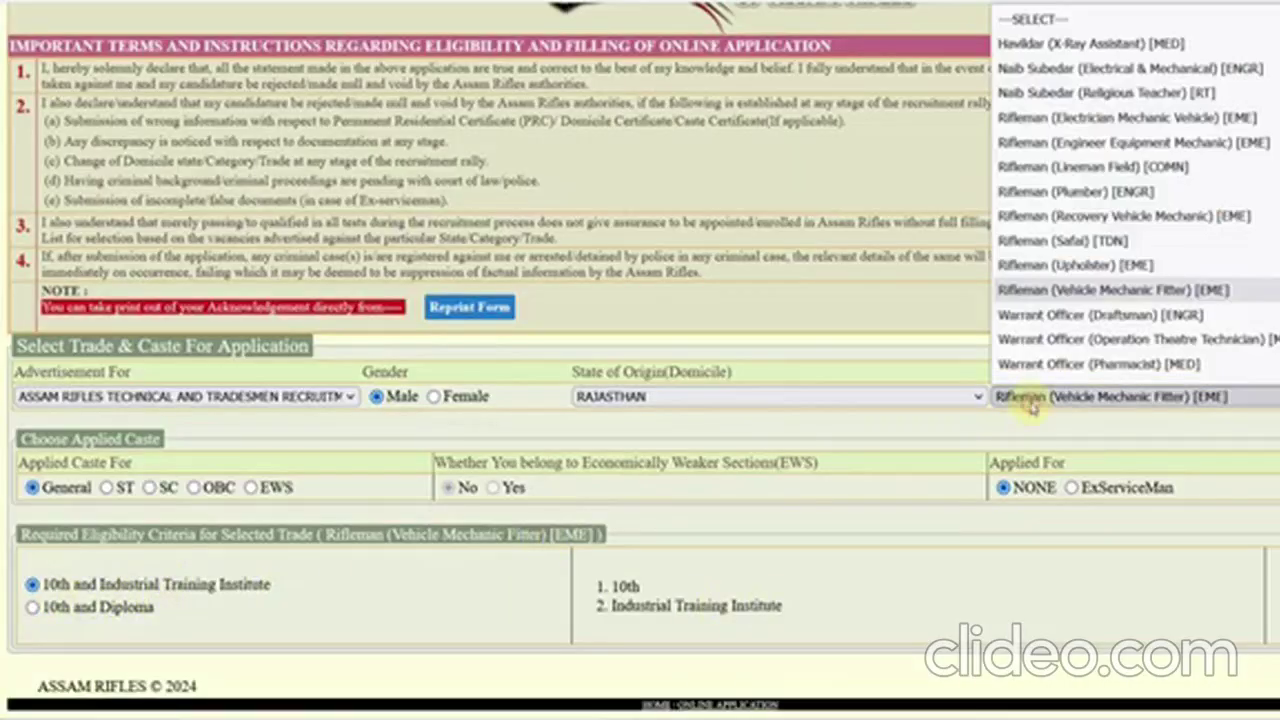
pyautogui.scroll(-1, 1040, 360)
pyautogui.click(1046, 349)
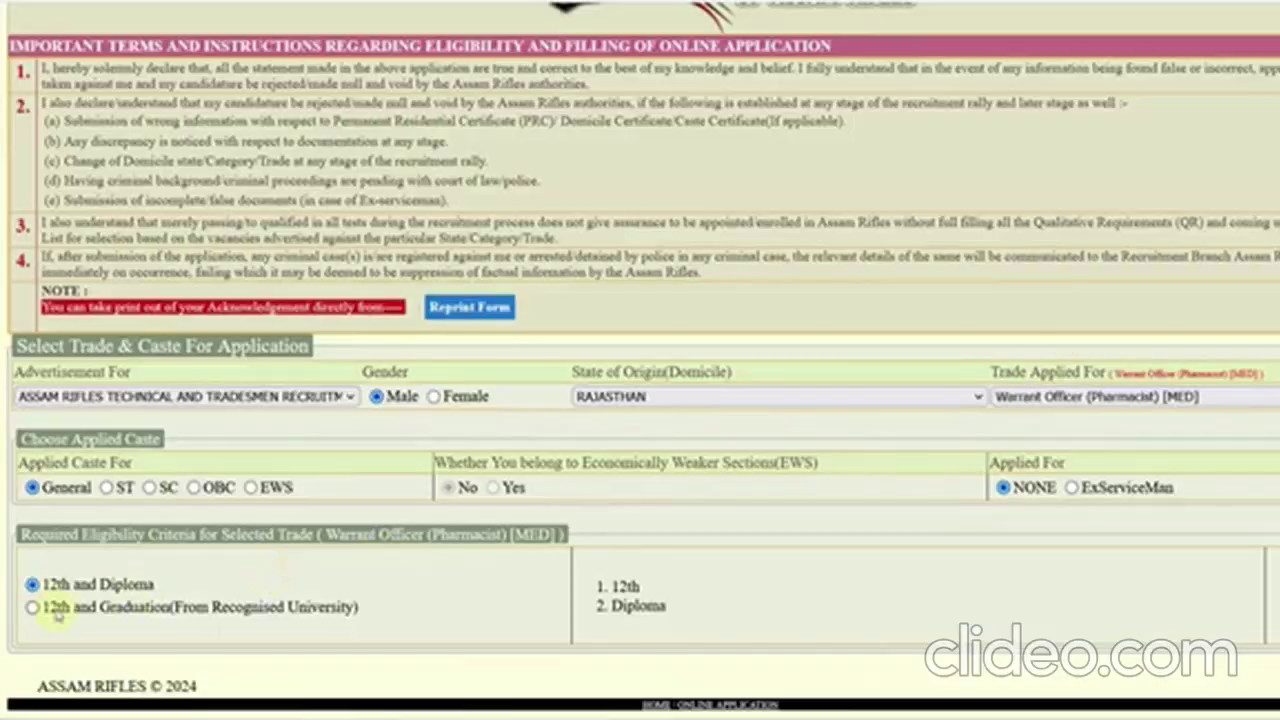
pyautogui.click(1014, 400)
pyautogui.scroll(-1, 1020, 366)
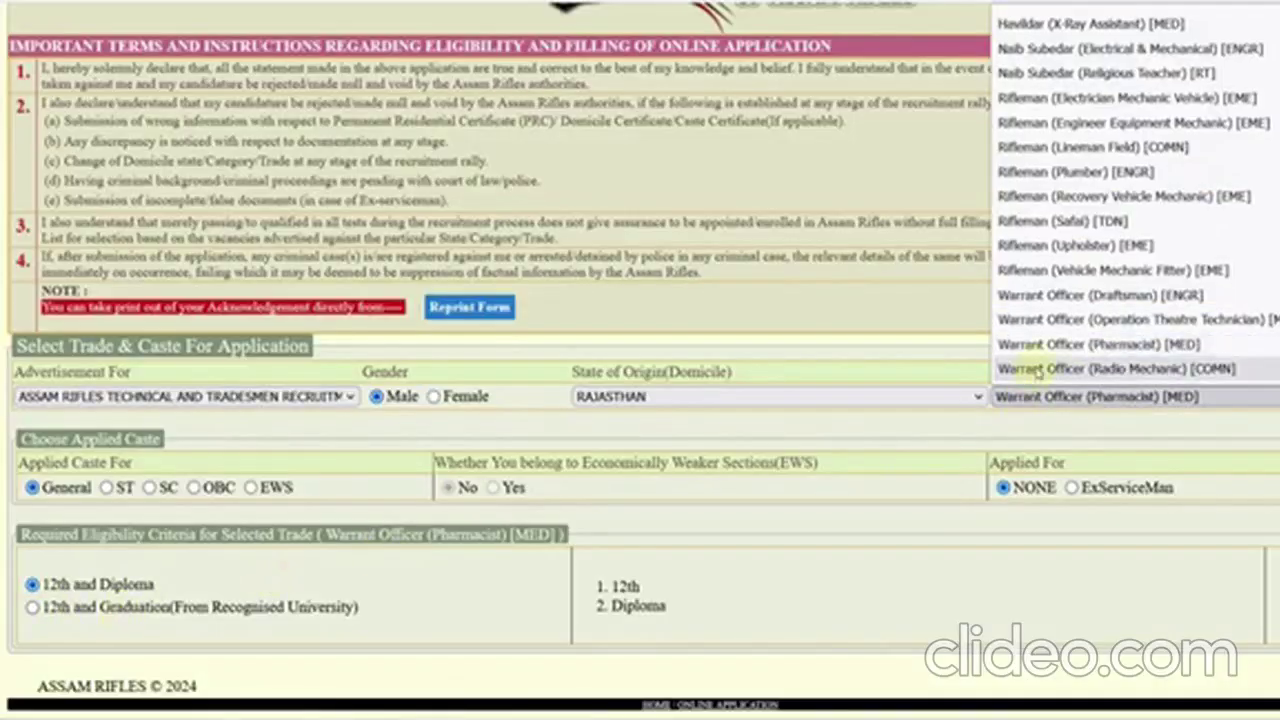
pyautogui.click(1035, 221)
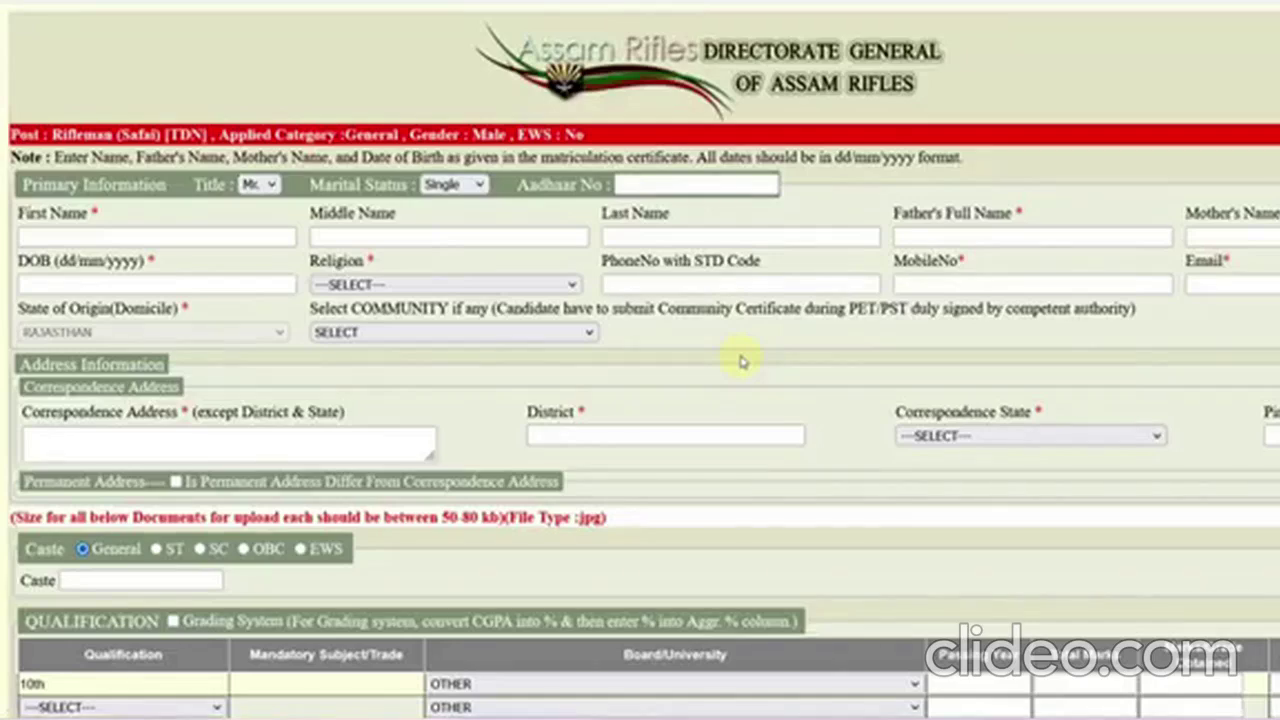
# - Enlarge the form and enter the applicant's first name and father's full name
pyautogui.hotkey('ctrl', '+')
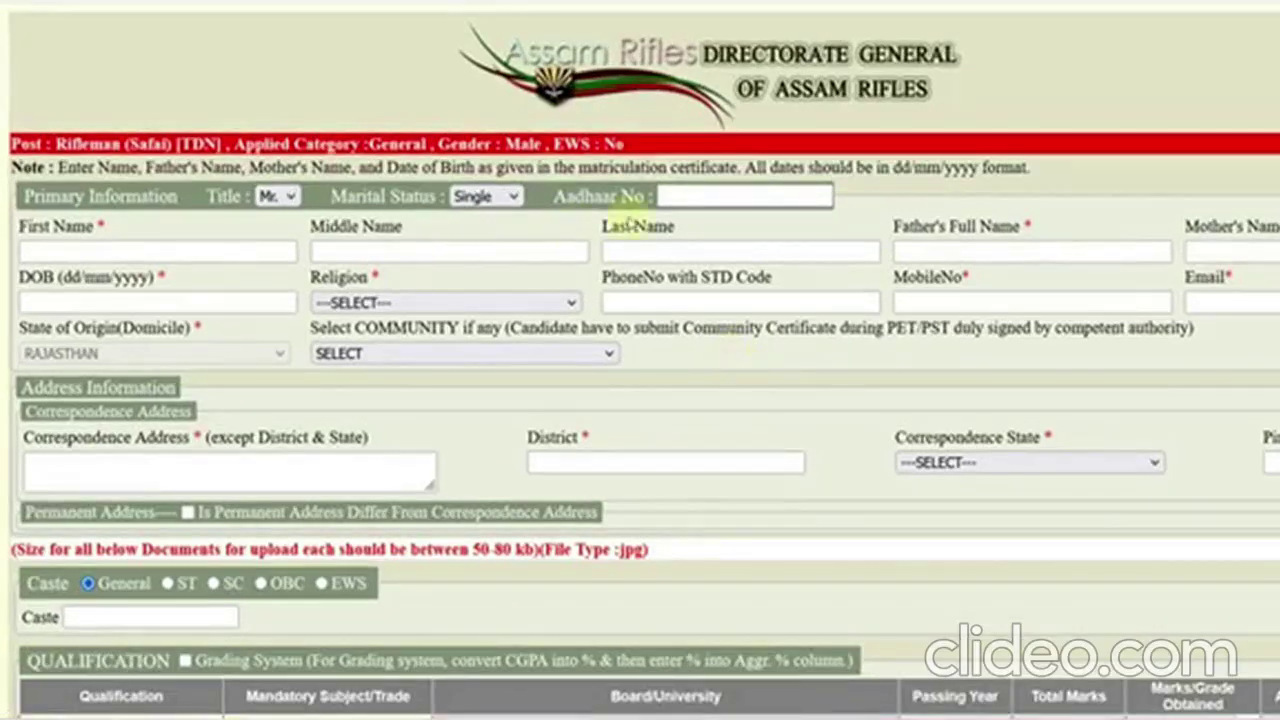
pyautogui.click(681, 198)
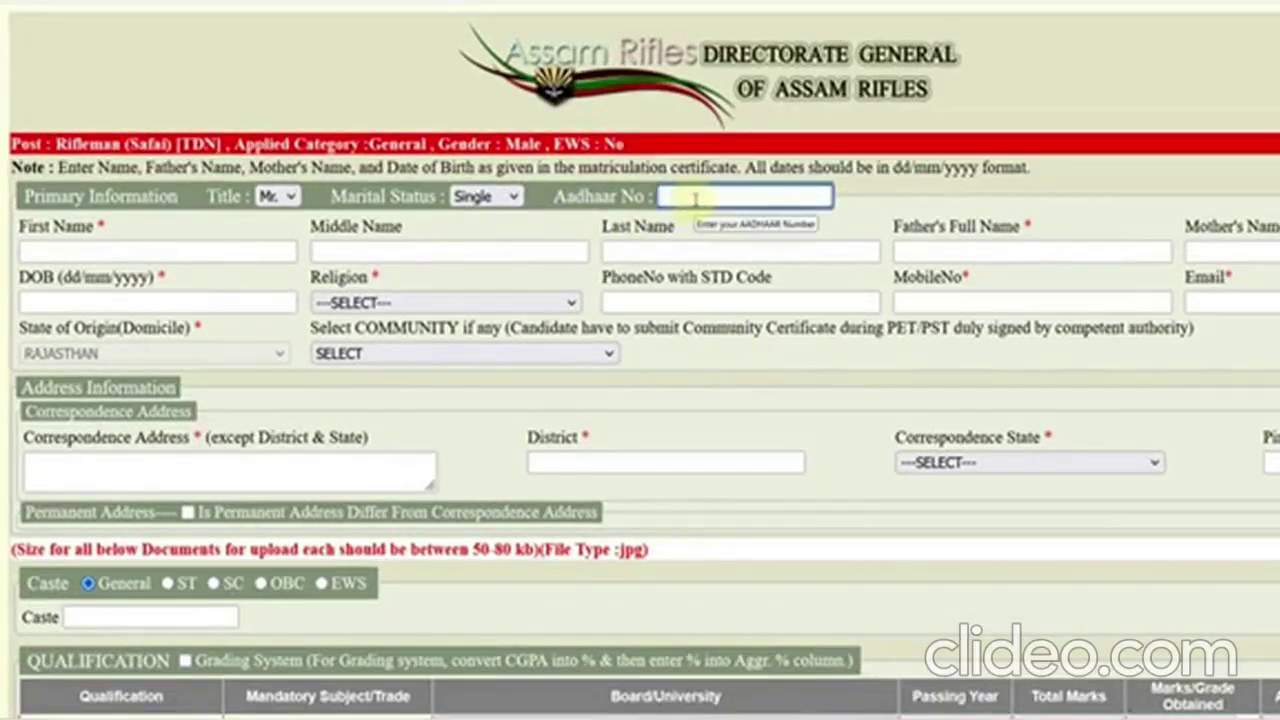
pyautogui.click(182, 253)
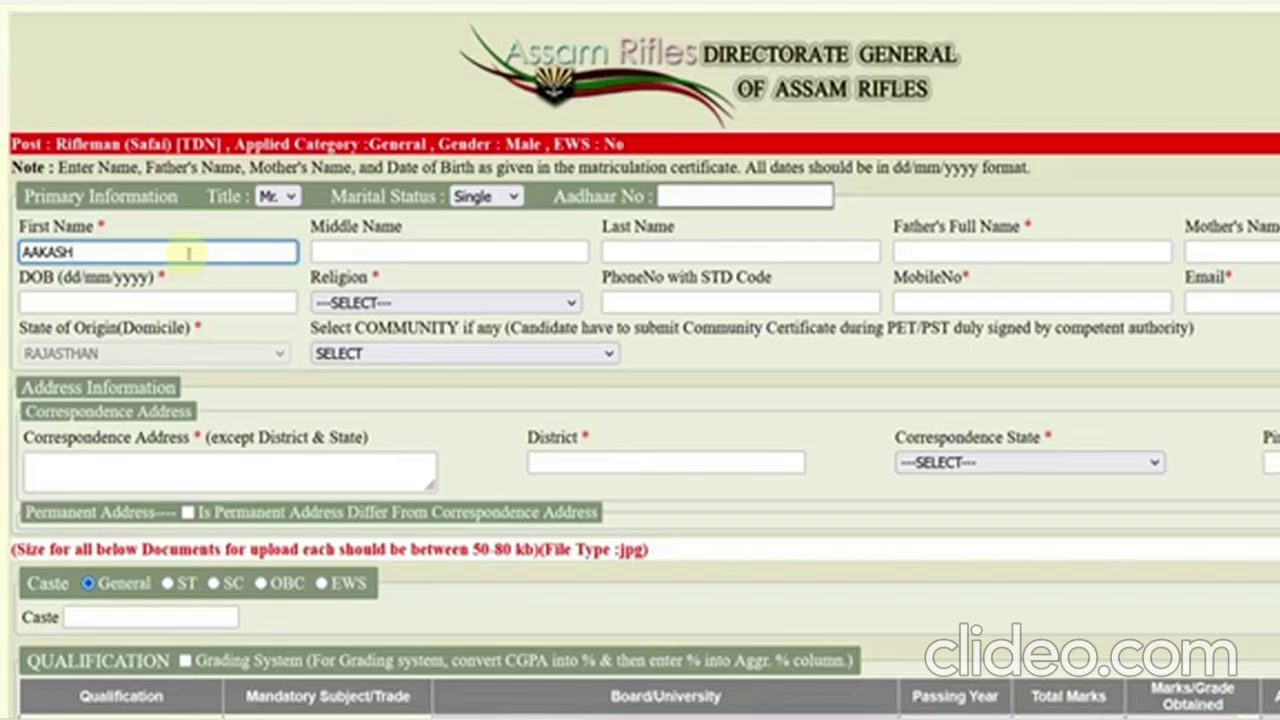
pyautogui.click(1025, 252)
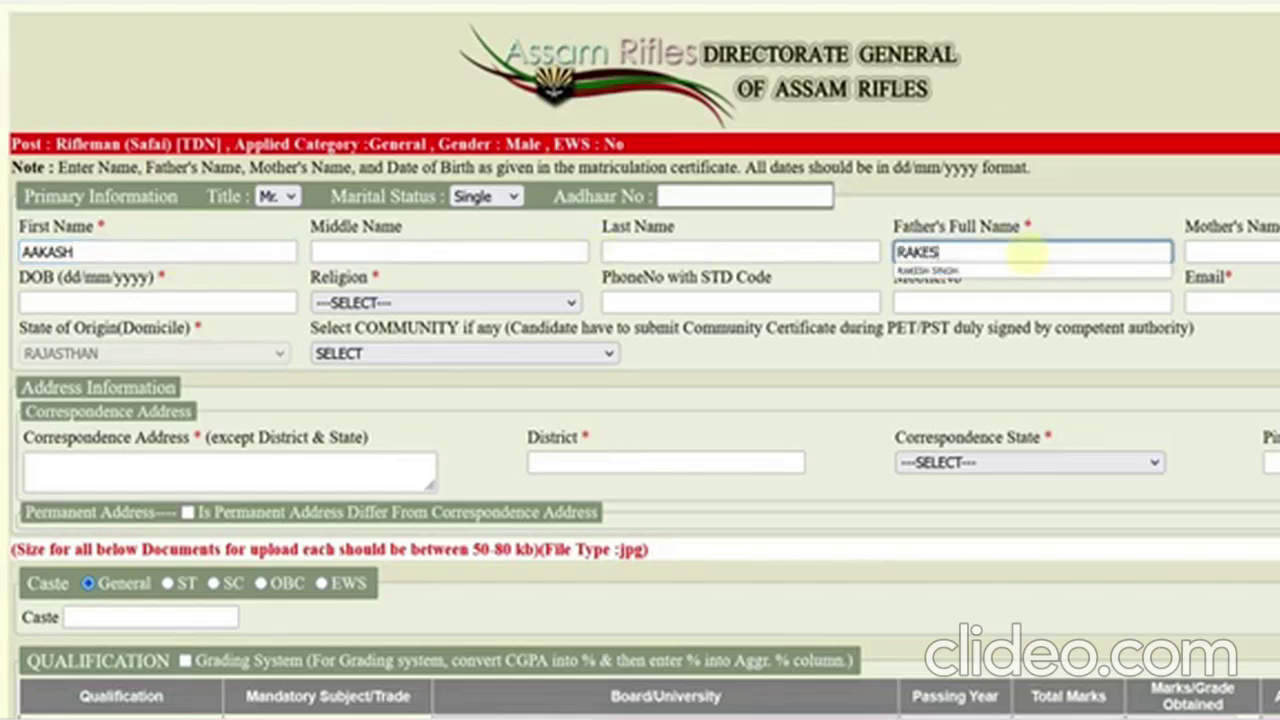
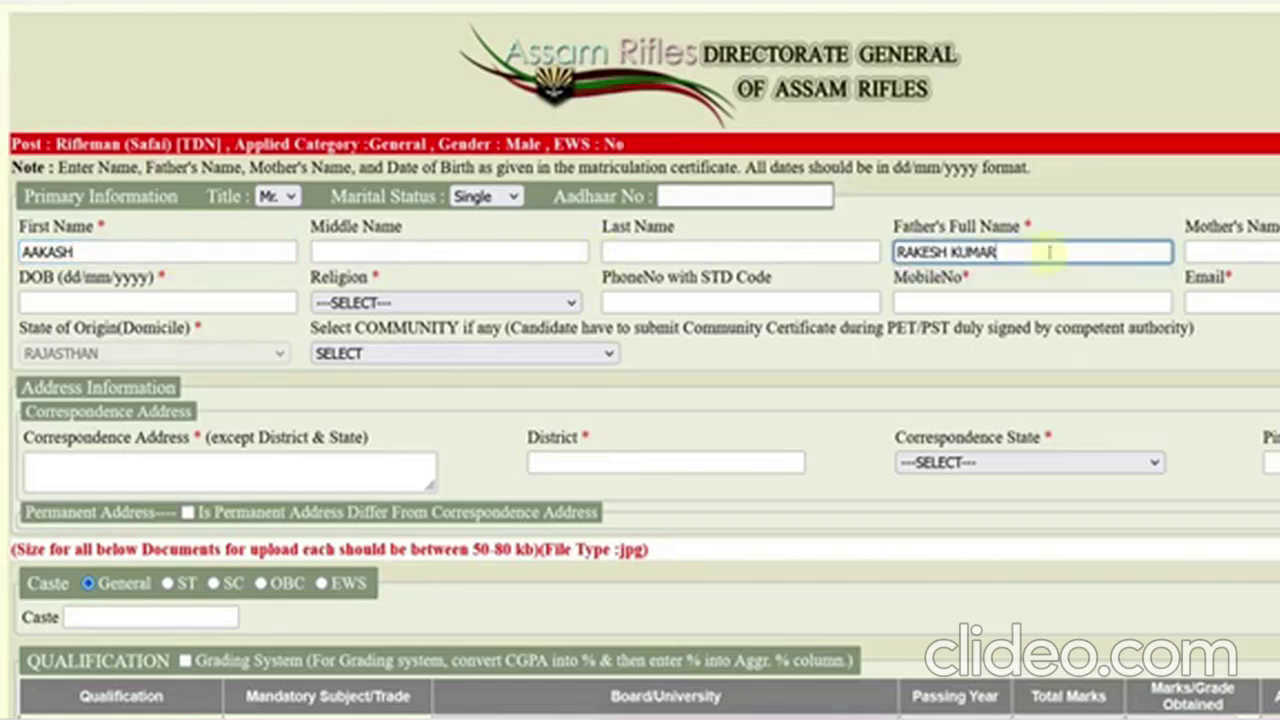
# - Fill in the mother's name and the date of birth
pyautogui.click(1208, 254)
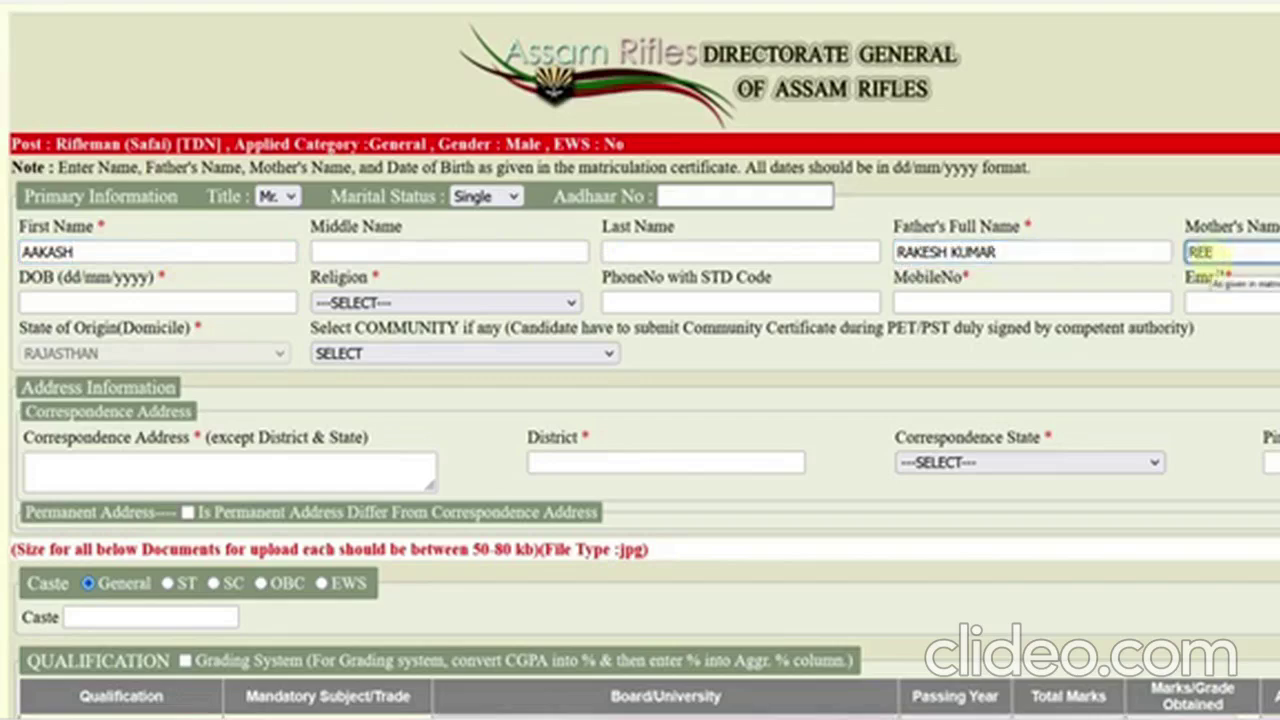
pyautogui.click(91, 302)
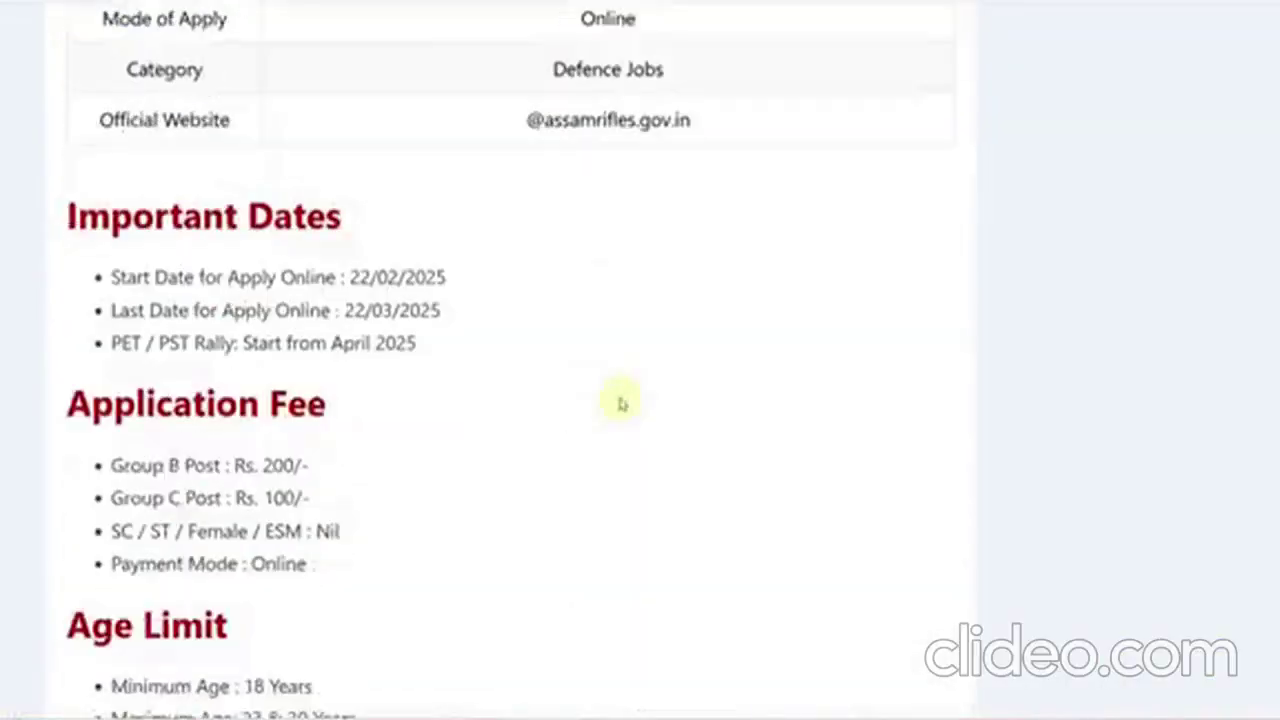
pyautogui.scroll(-15, 620, 403)
pyautogui.scroll(2, 614, 91)
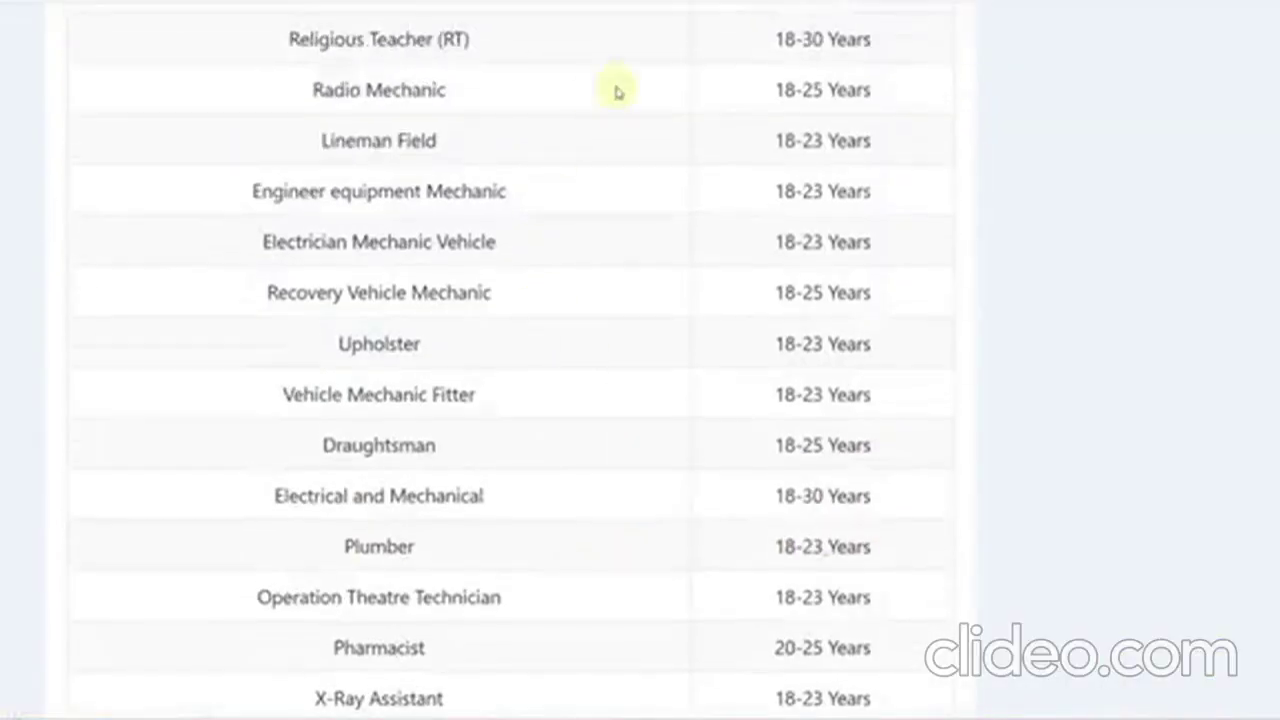
pyautogui.scroll(-3, 634, 151)
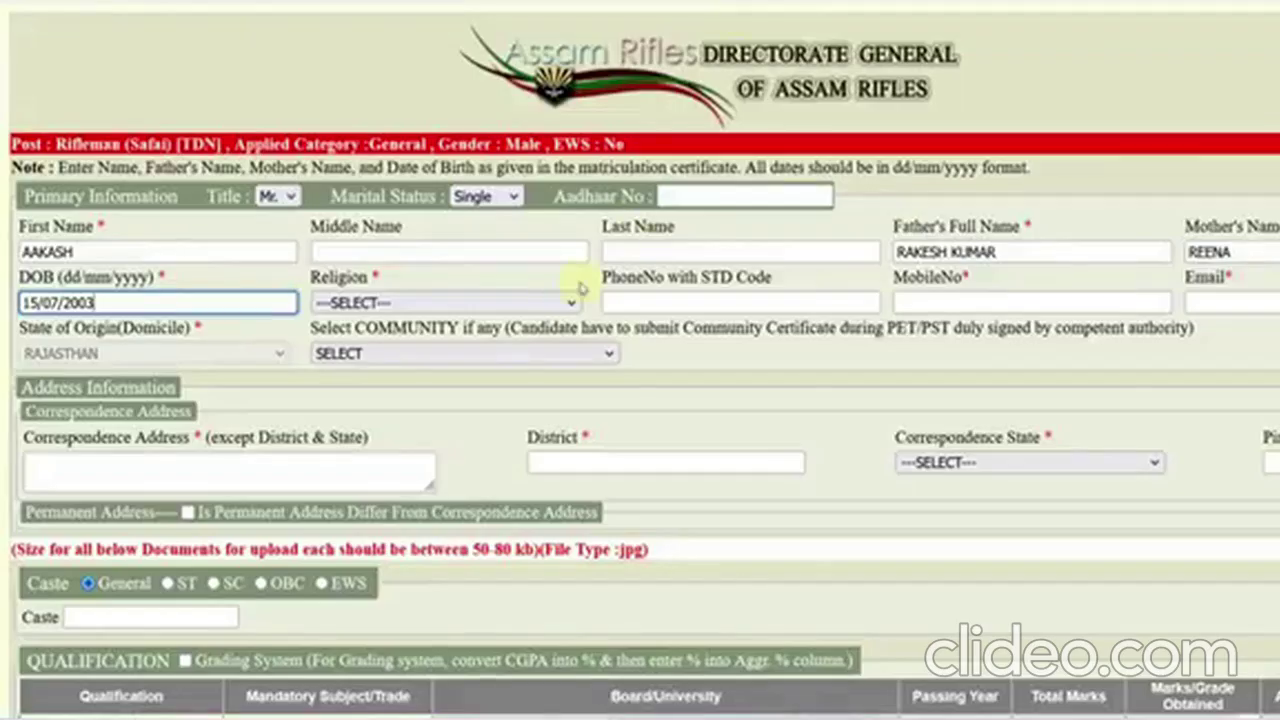
pyautogui.click(410, 303)
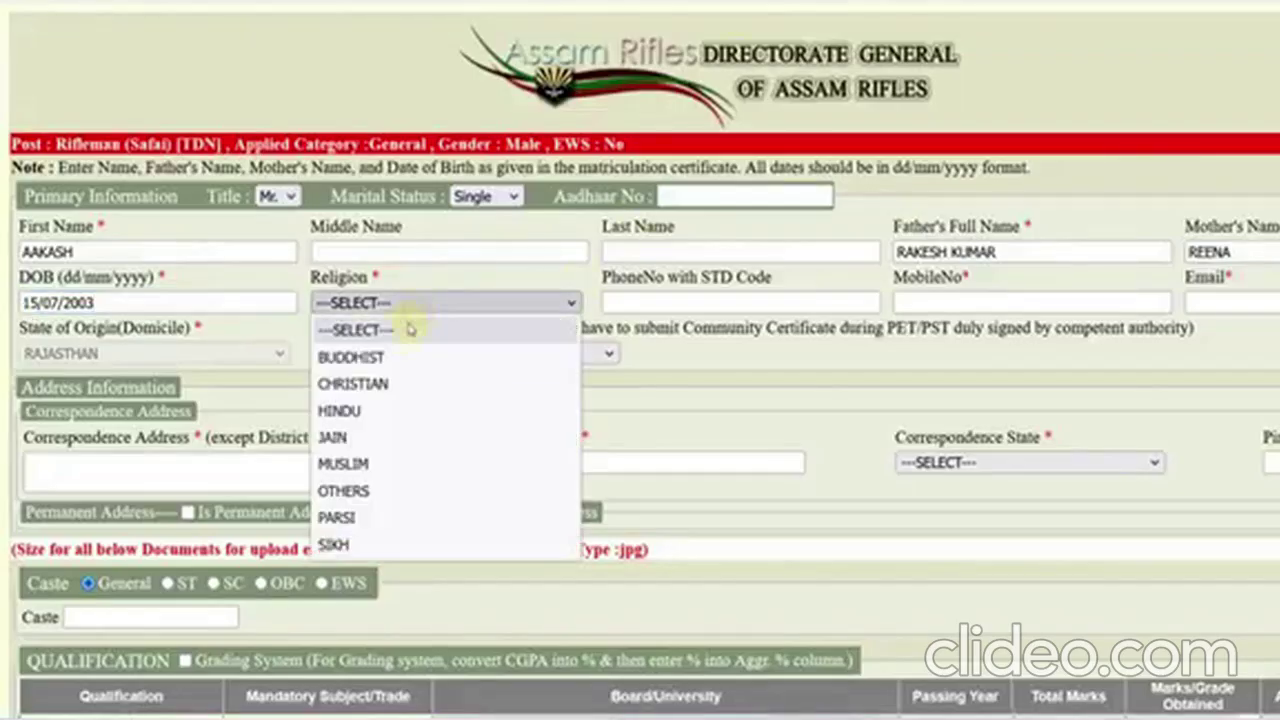
# - Set religion to HINDU and leave the community unset
pyautogui.click(381, 409)
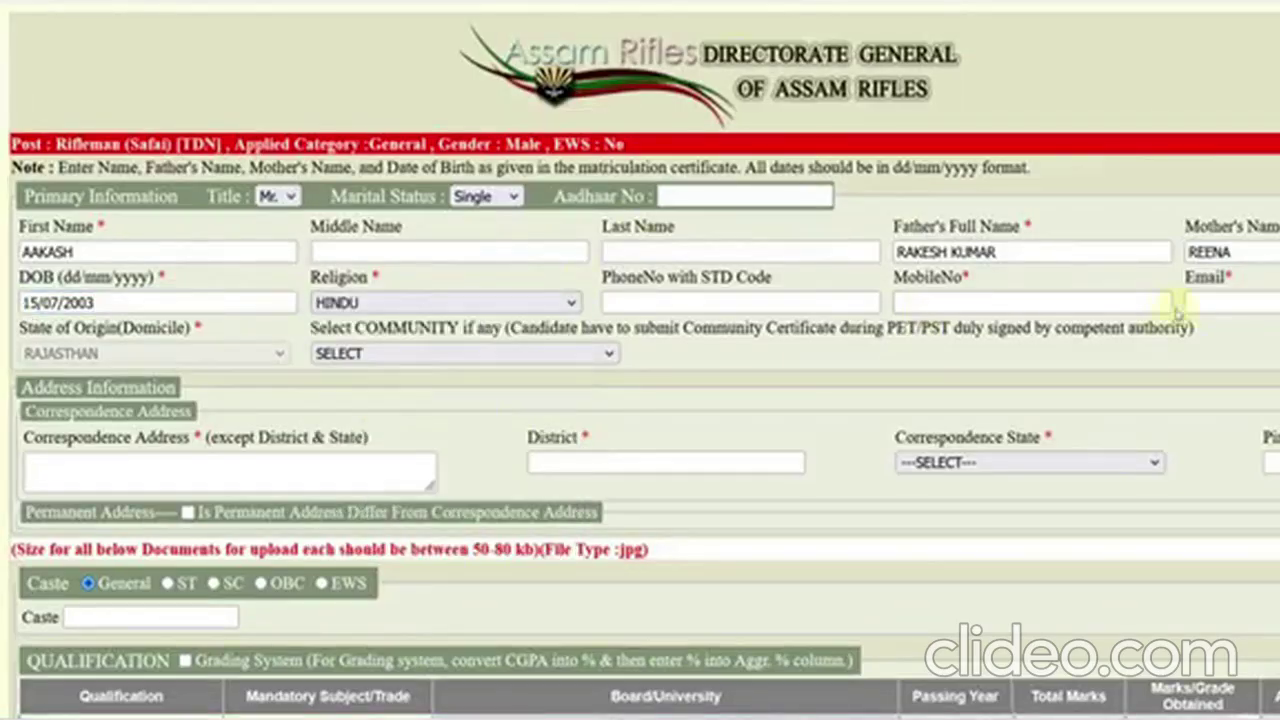
pyautogui.click(492, 357)
pyautogui.scroll(-1, 451, 515)
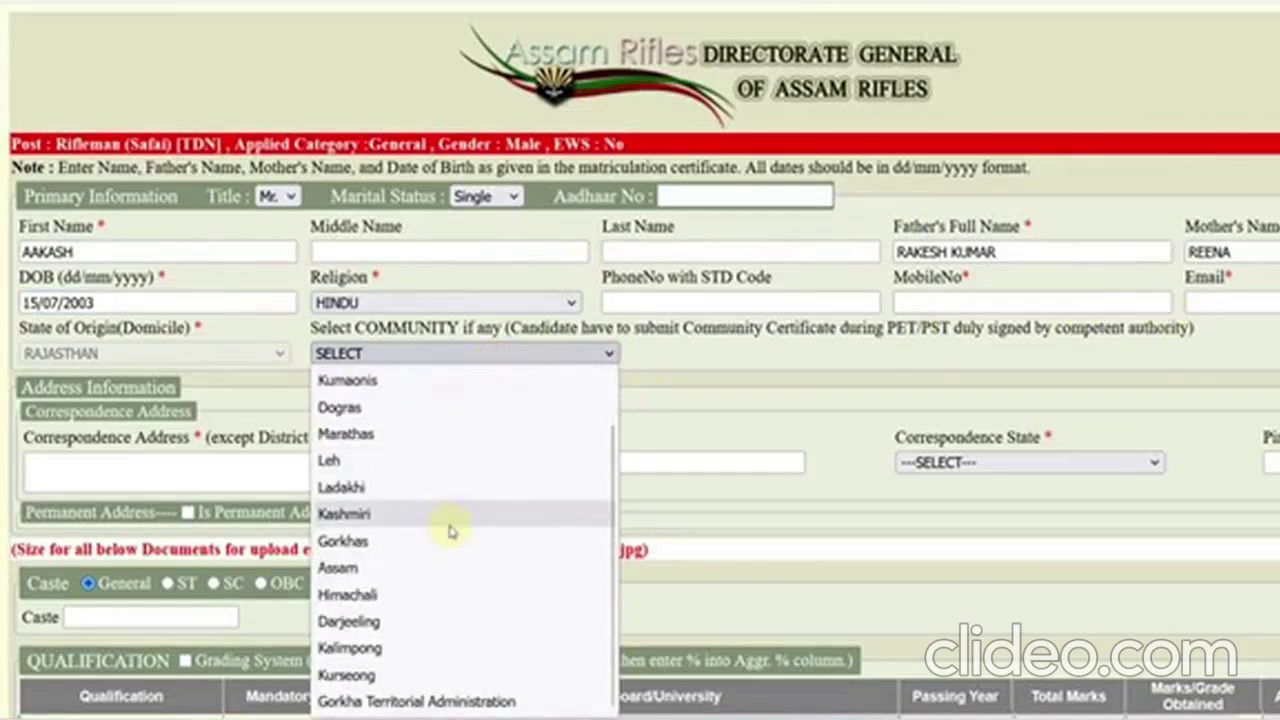
pyautogui.scroll(1, 451, 530)
pyautogui.click(675, 362)
# - Enter the correspondence address, district ALWAR, and PIN code
pyautogui.scroll(-1, 457, 409)
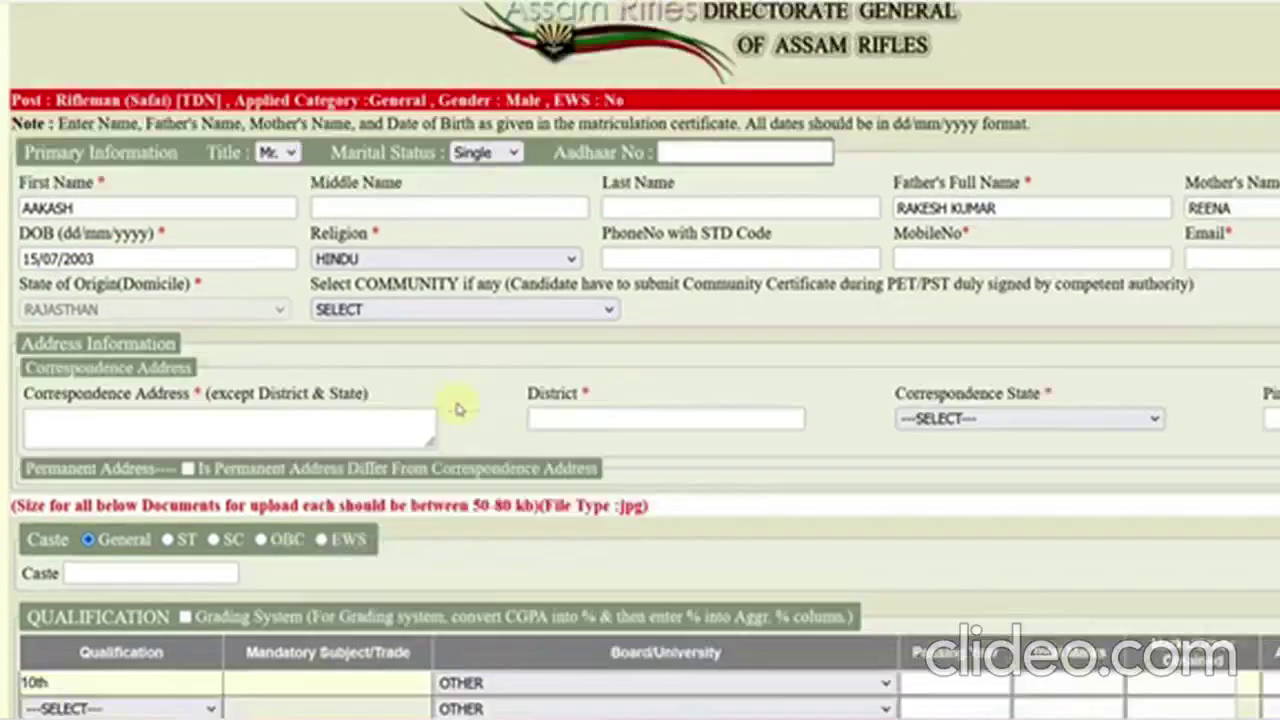
pyautogui.scroll(-2, 457, 409)
pyautogui.click(97, 243)
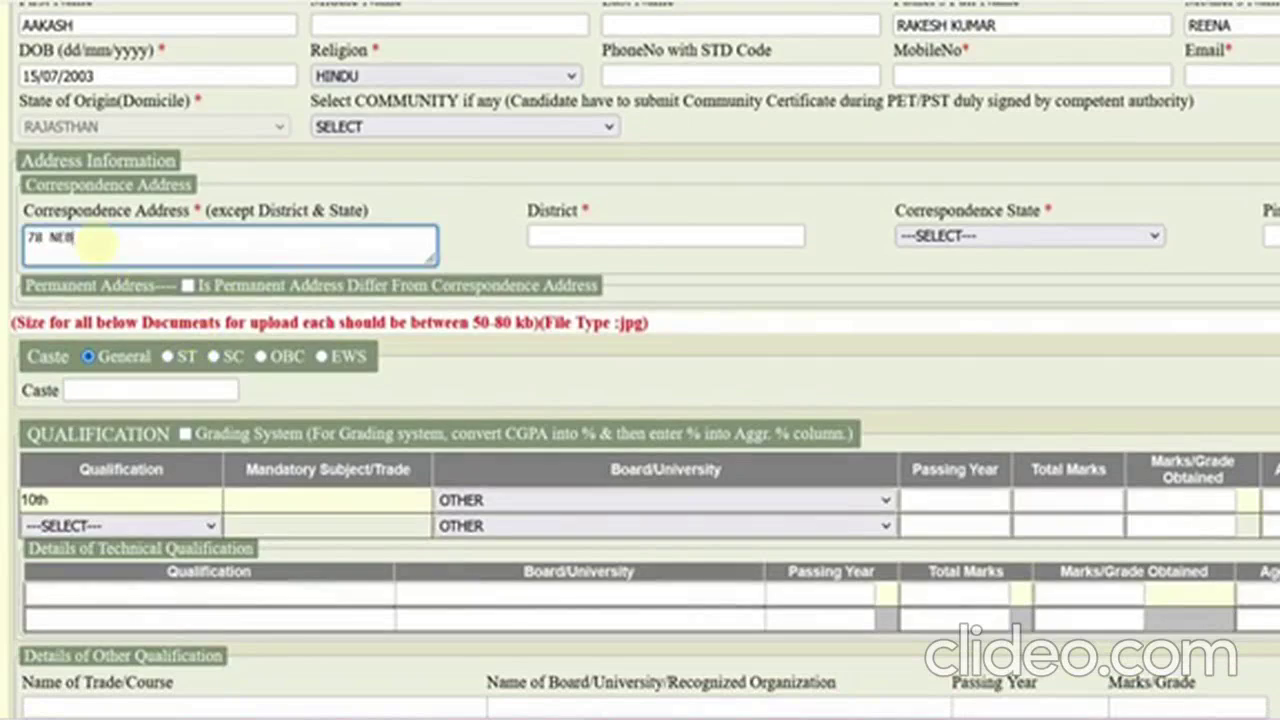
pyautogui.click(531, 236)
pyautogui.write('ALWAR')
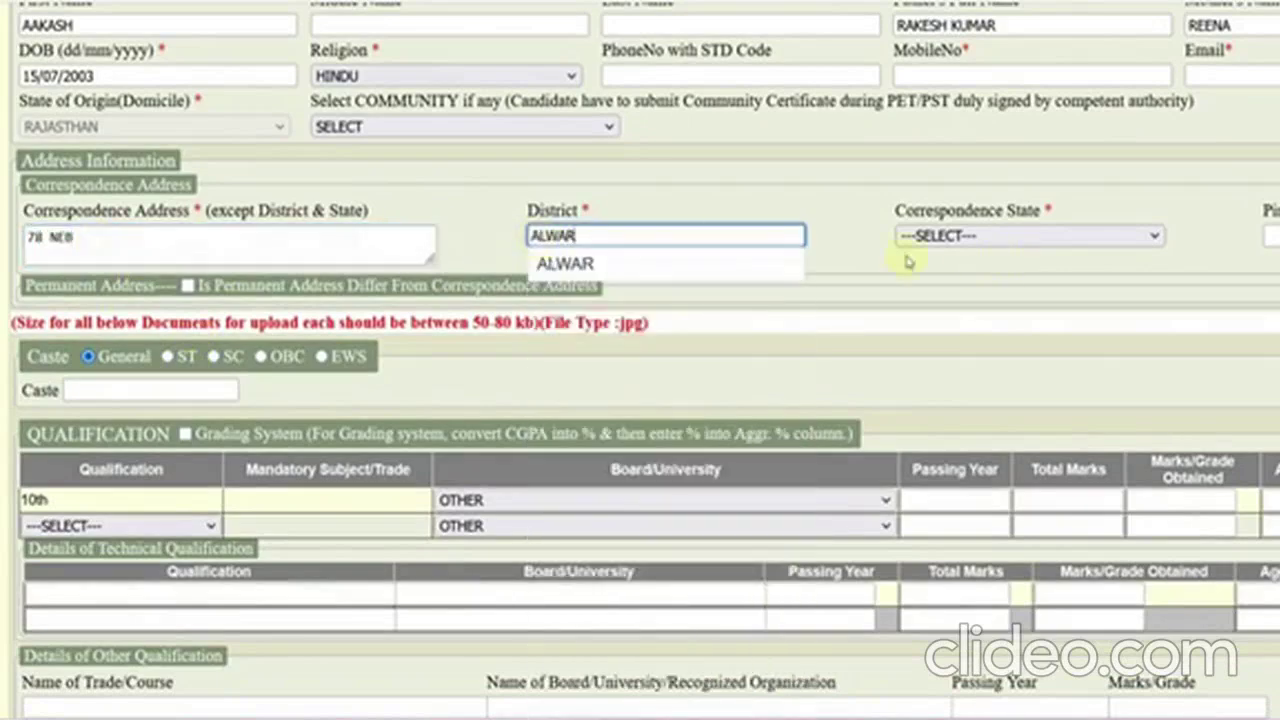
pyautogui.click(797, 265)
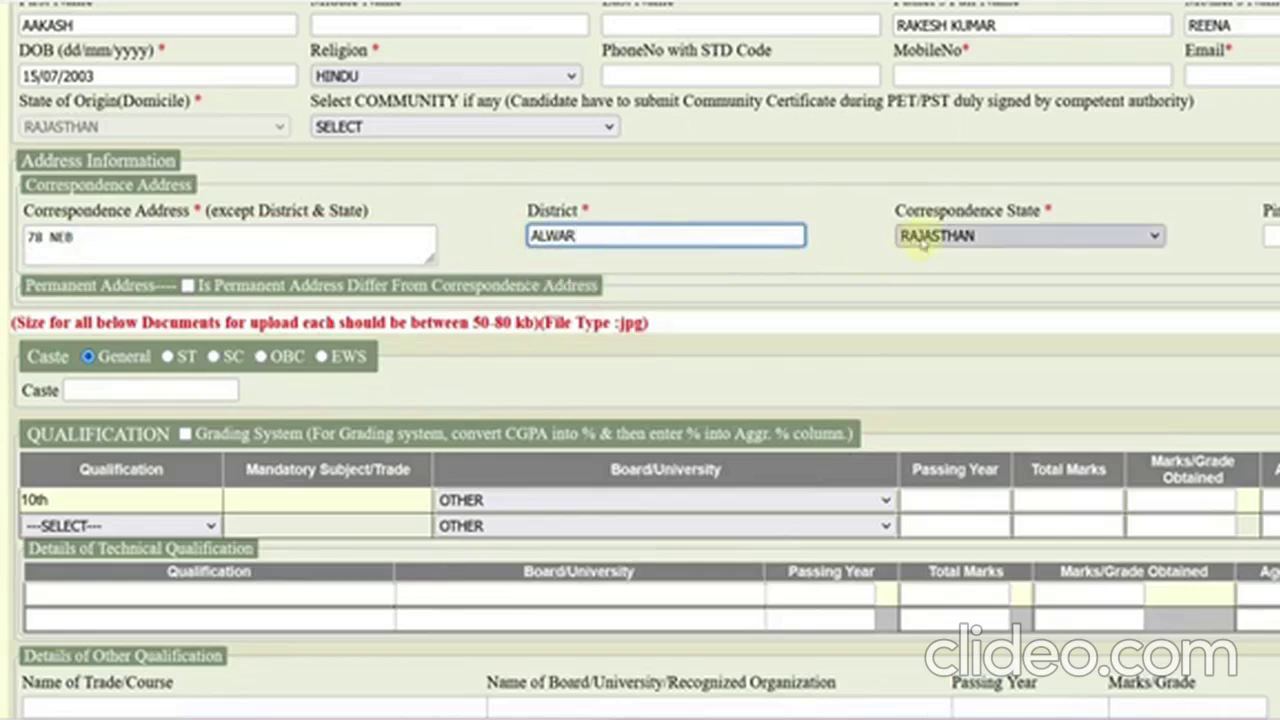
pyautogui.click(1273, 236)
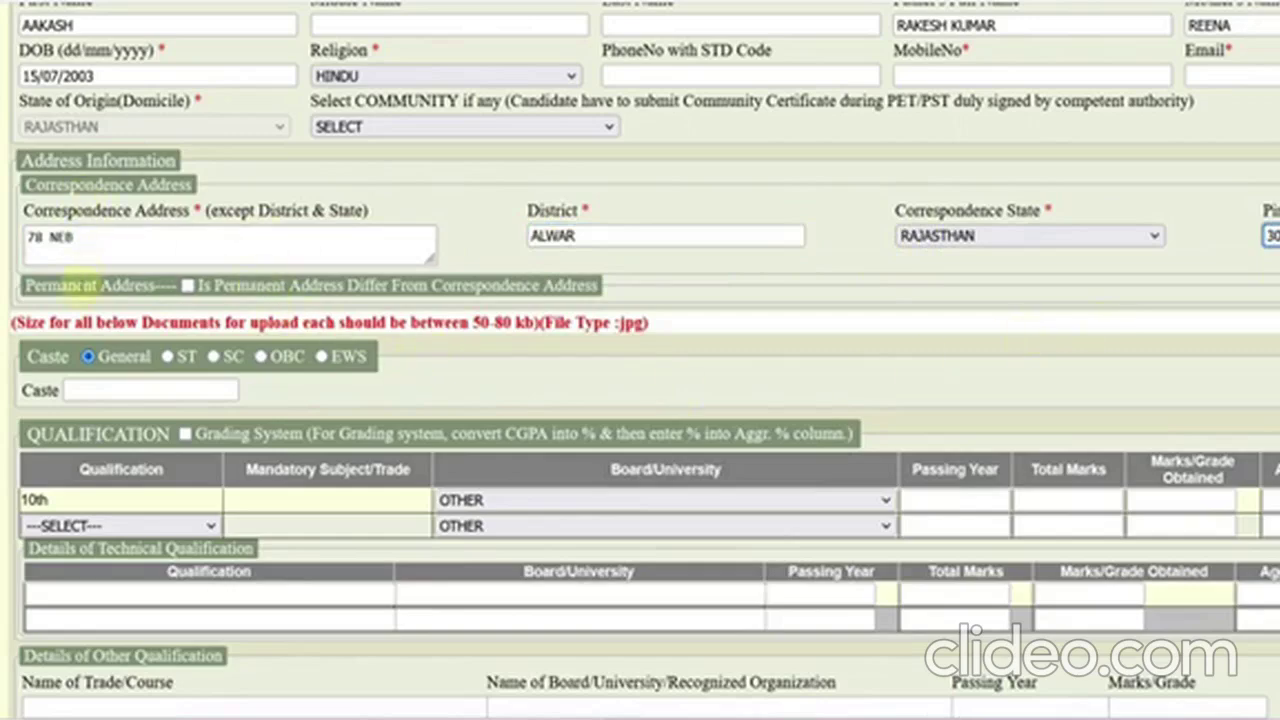
# - Keep the permanent address the same as the correspondence address
pyautogui.click(187, 285)
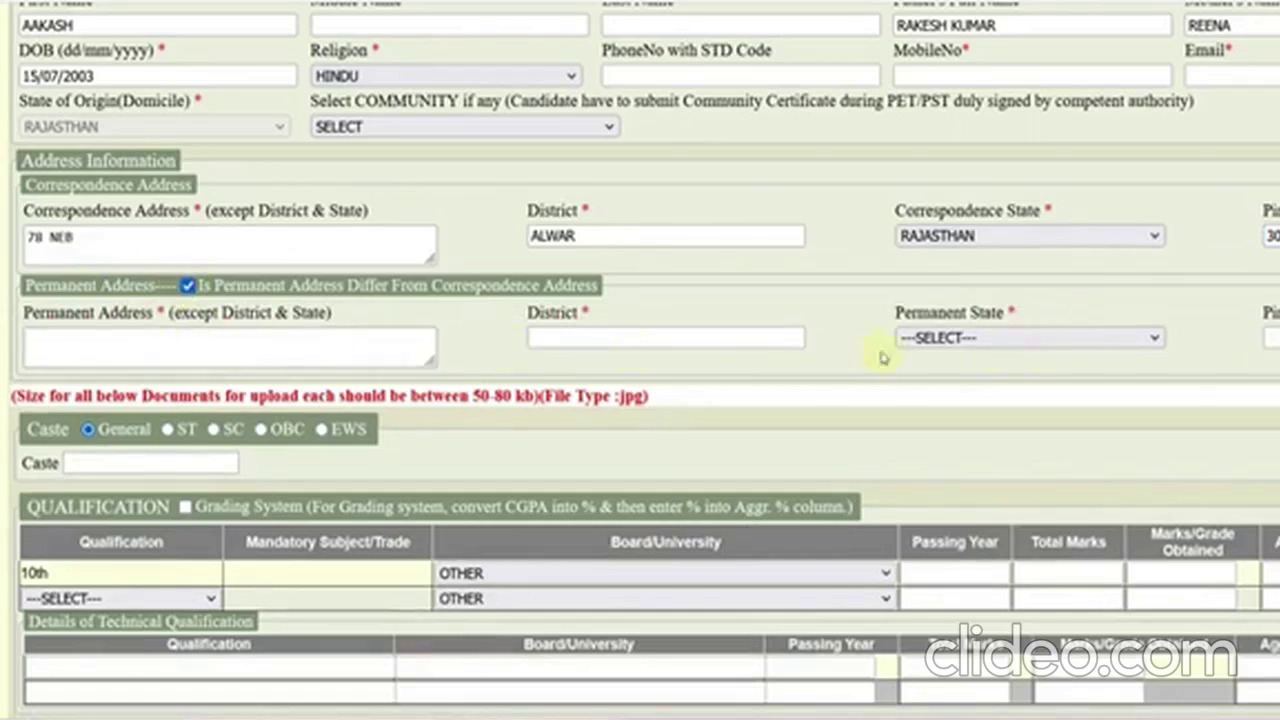
pyautogui.moveTo(68, 211); pyautogui.dragTo(123, 211)
pyautogui.moveTo(66, 312); pyautogui.dragTo(100, 312)
pyautogui.click(187, 285)
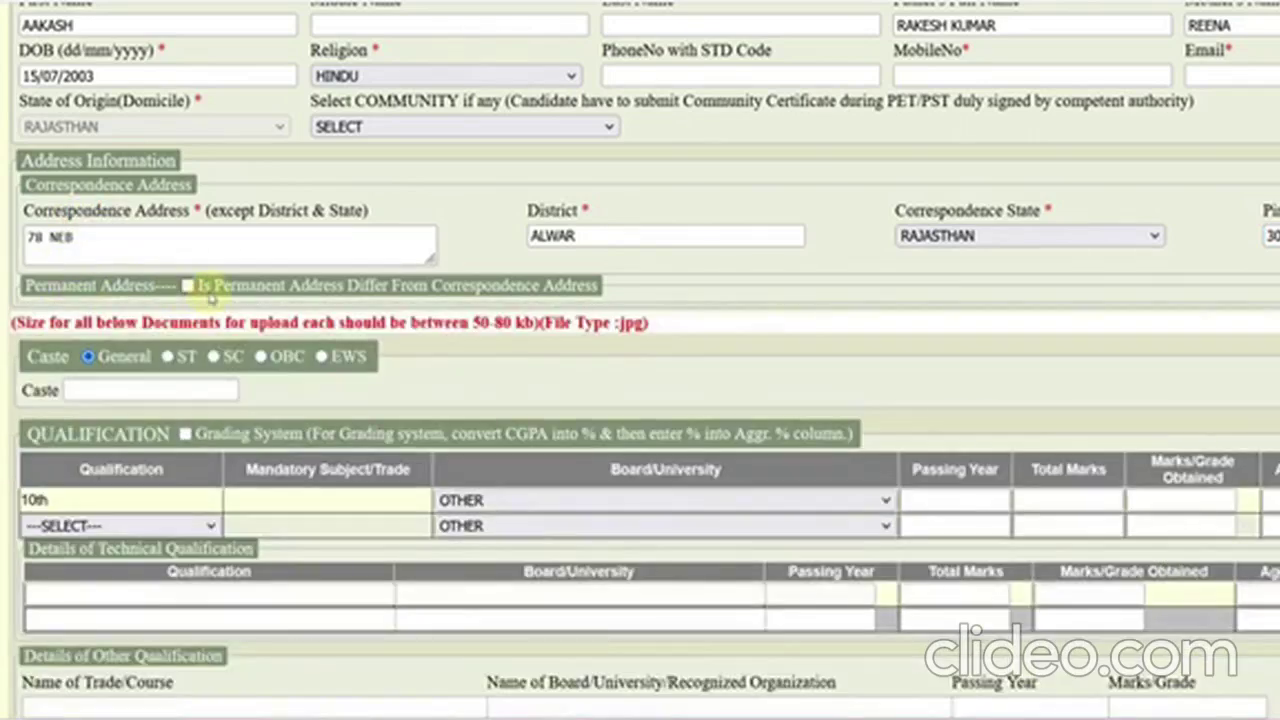
pyautogui.scroll(-1, 310, 358)
pyautogui.click(100, 277)
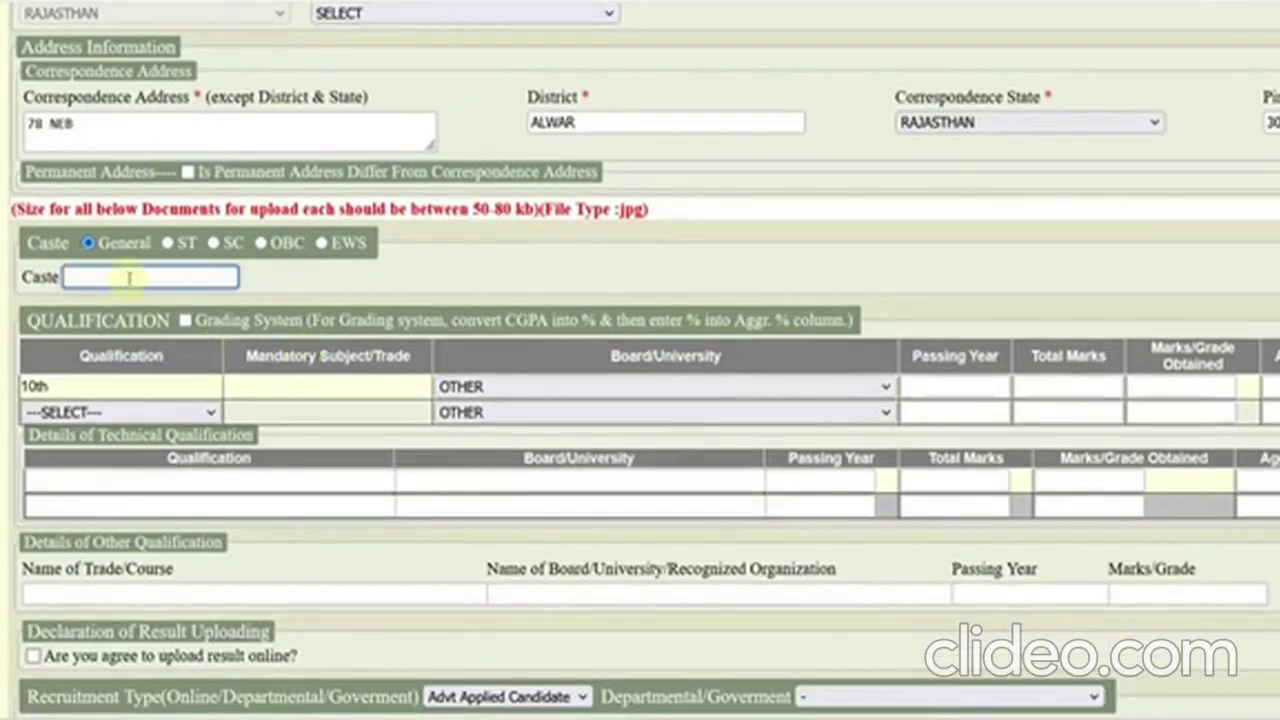
# - Note the 50-80 kb jpg document limits and set the caste category to SC
pyautogui.moveTo(52, 209); pyautogui.dragTo(192, 209)
pyautogui.moveTo(473, 210); pyautogui.dragTo(514, 210)
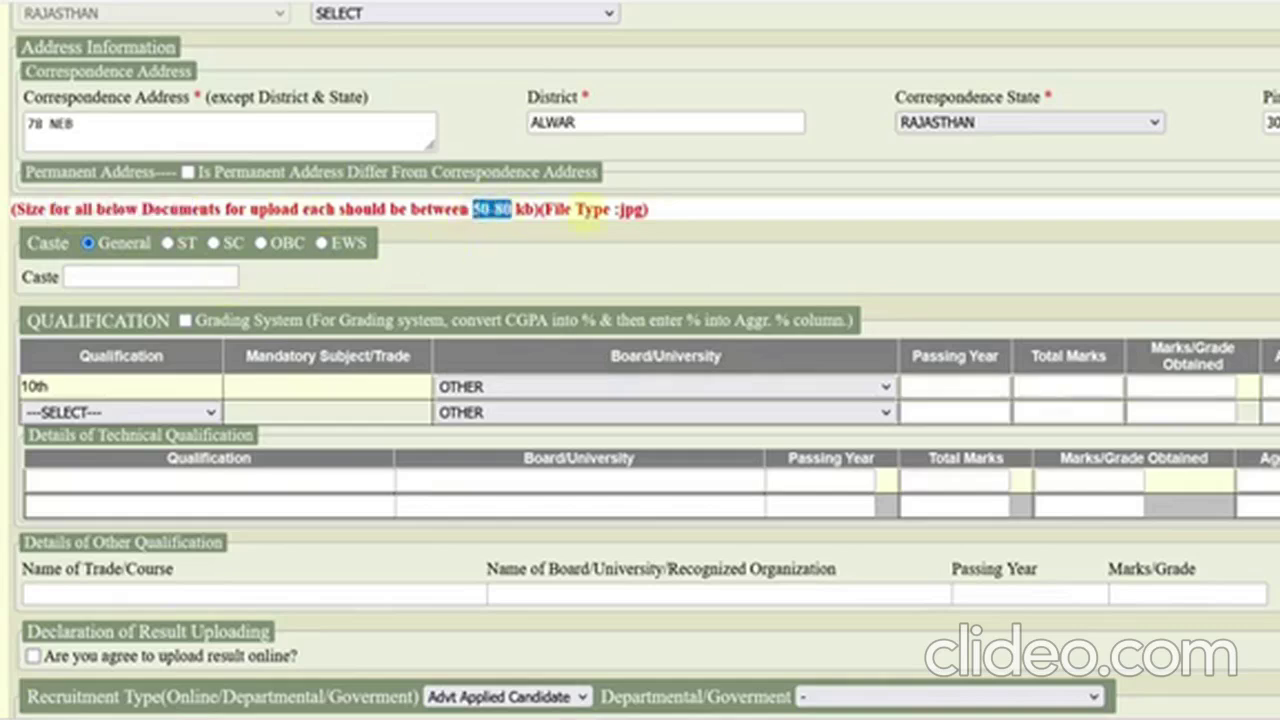
pyautogui.moveTo(591, 210); pyautogui.dragTo(650, 226)
pyautogui.click(650, 229)
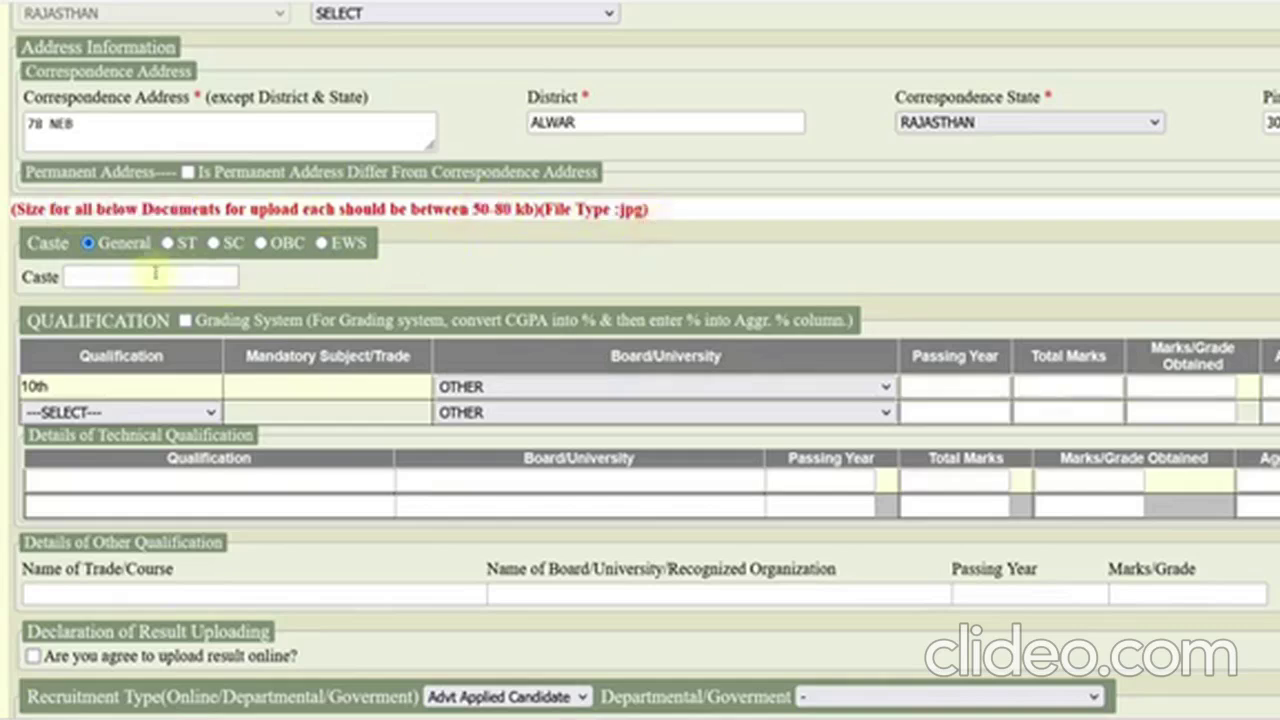
pyautogui.click(213, 243)
pyautogui.click(141, 280)
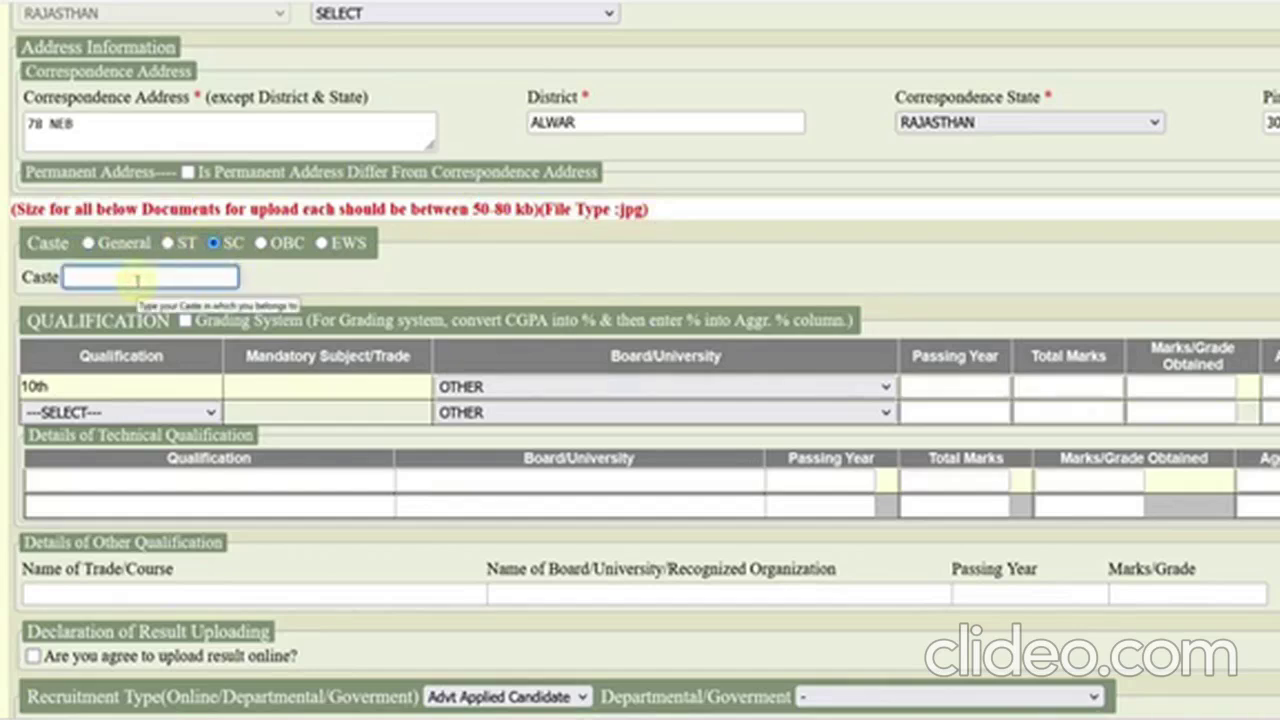
pyautogui.scroll(-1, 137, 280)
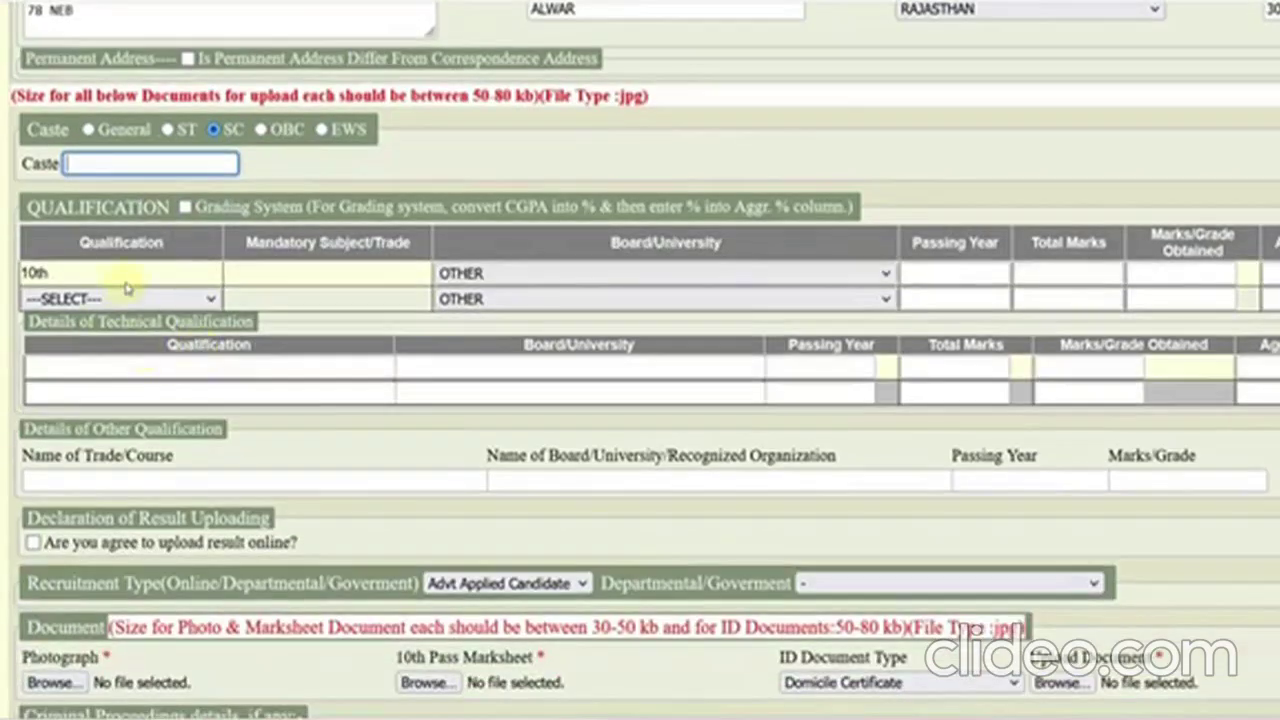
pyautogui.scroll(-1, 110, 300)
# - Record 10th: Board of Secondary Education, Rajasthan, passed 2021, 480 of 600 marks
pyautogui.click(104, 188)
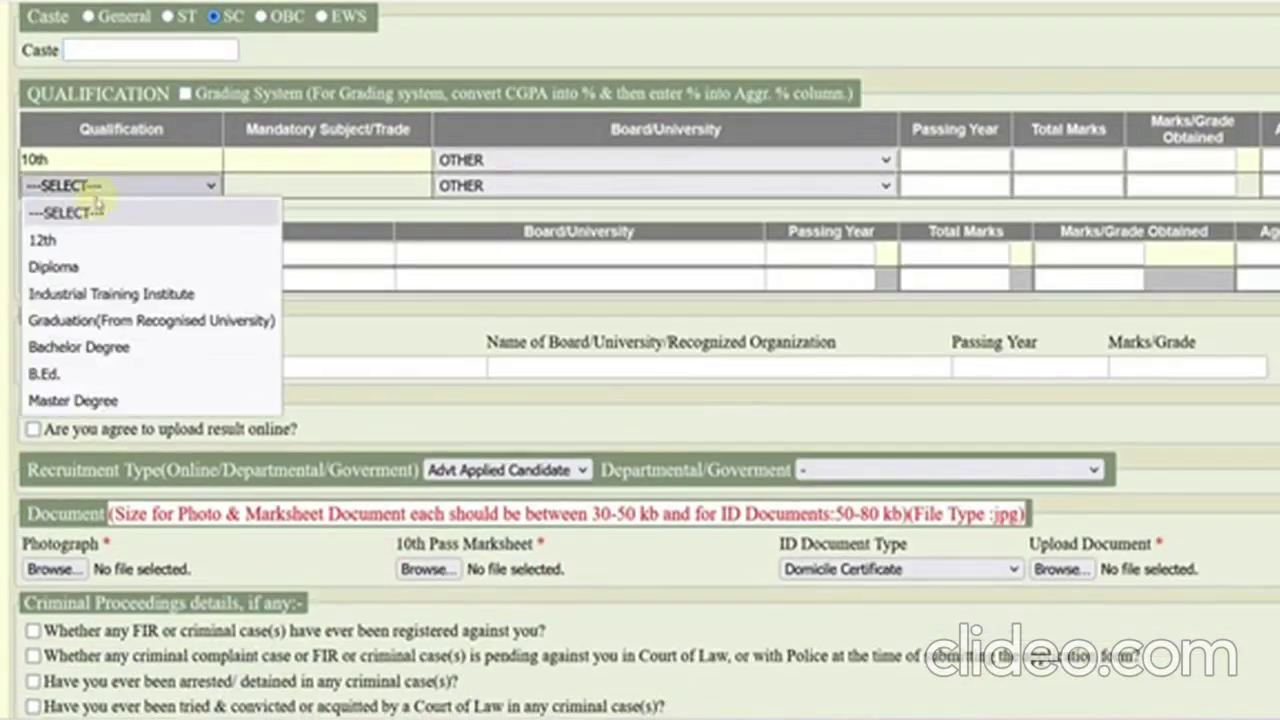
pyautogui.click(497, 166)
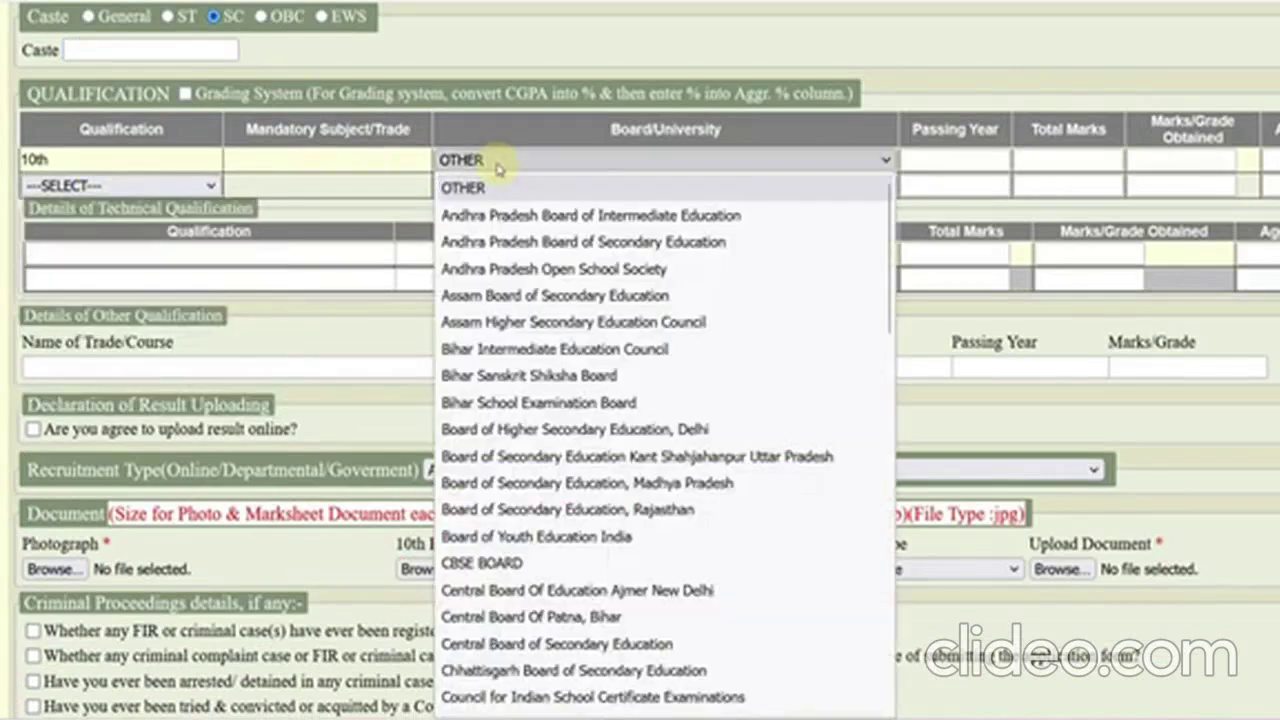
pyautogui.click(568, 509)
pyautogui.click(932, 170)
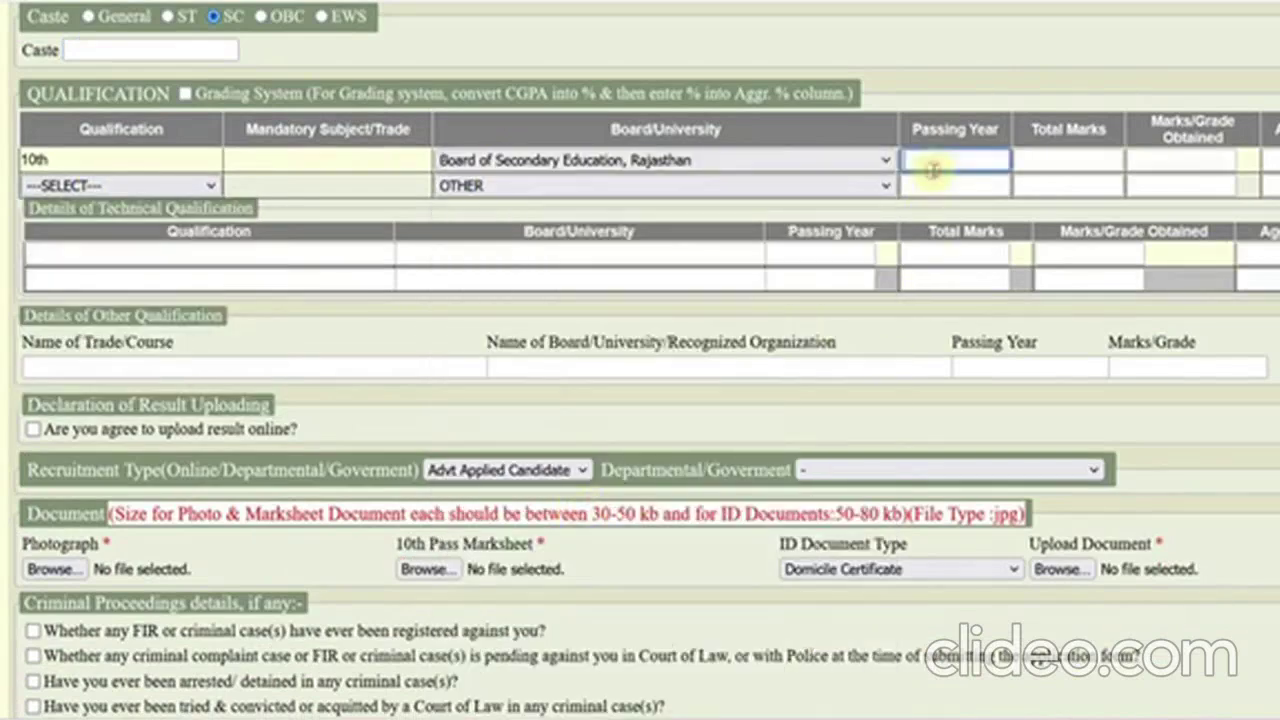
pyautogui.write('2021')
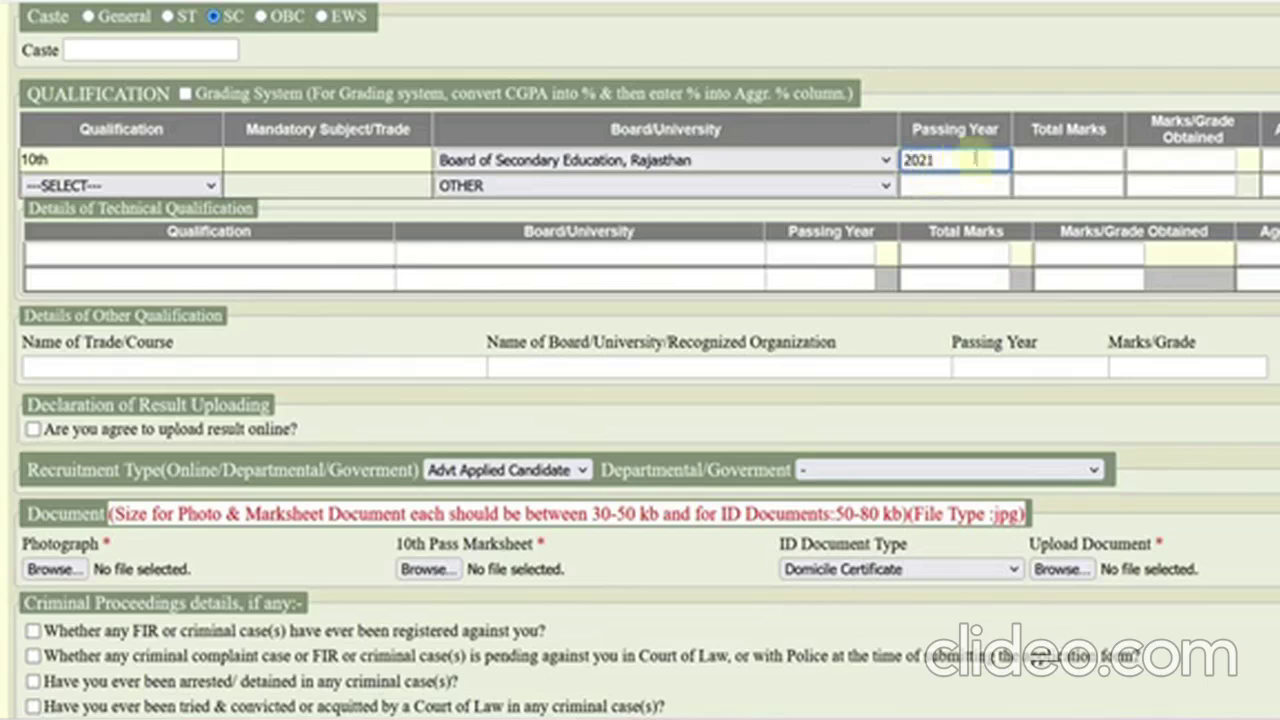
pyautogui.click(1025, 165)
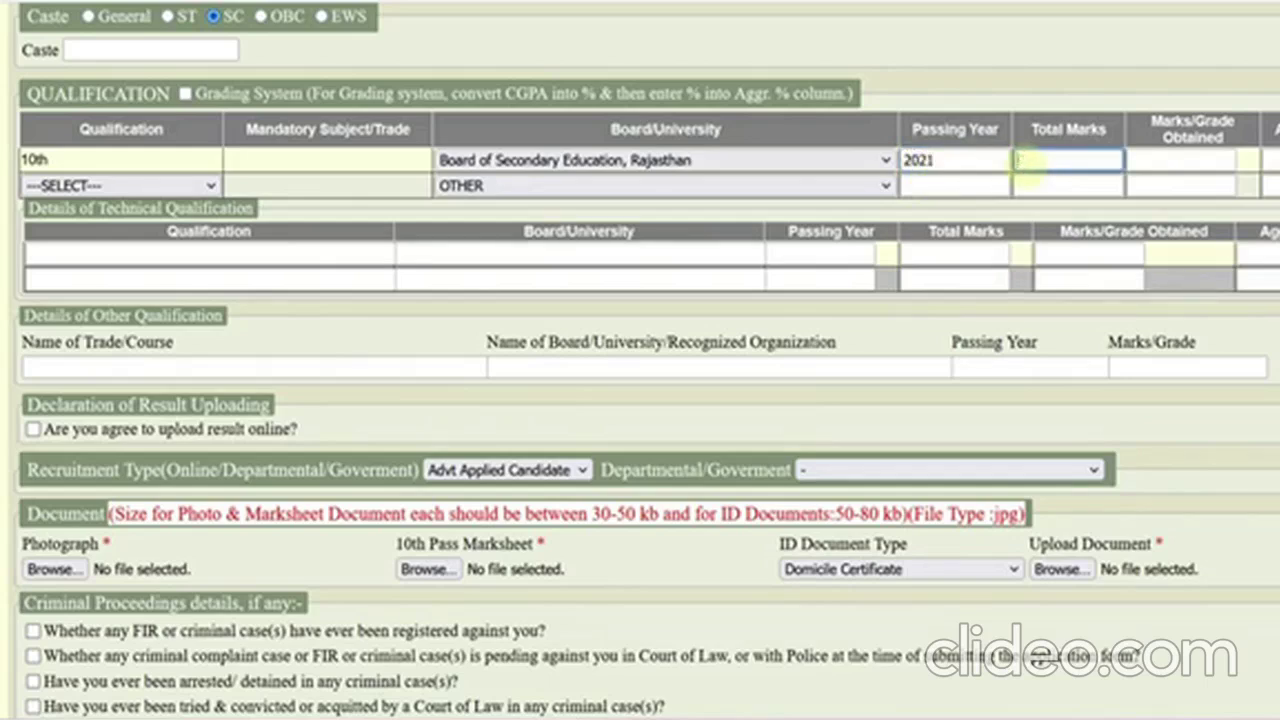
pyautogui.press('Tab')
pyautogui.write('4')
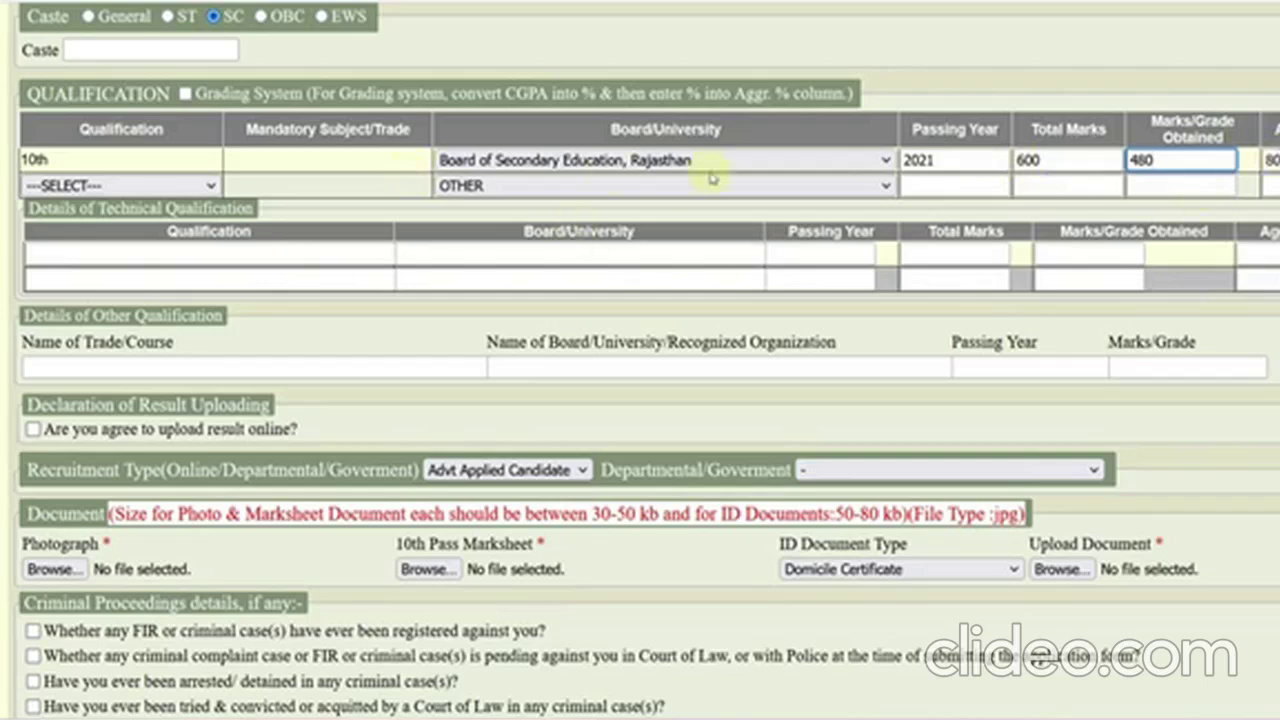
# - Try Diploma, then Industrial Training Institute, as the second qualification with board OTHER
pyautogui.click(200, 185)
pyautogui.click(95, 254)
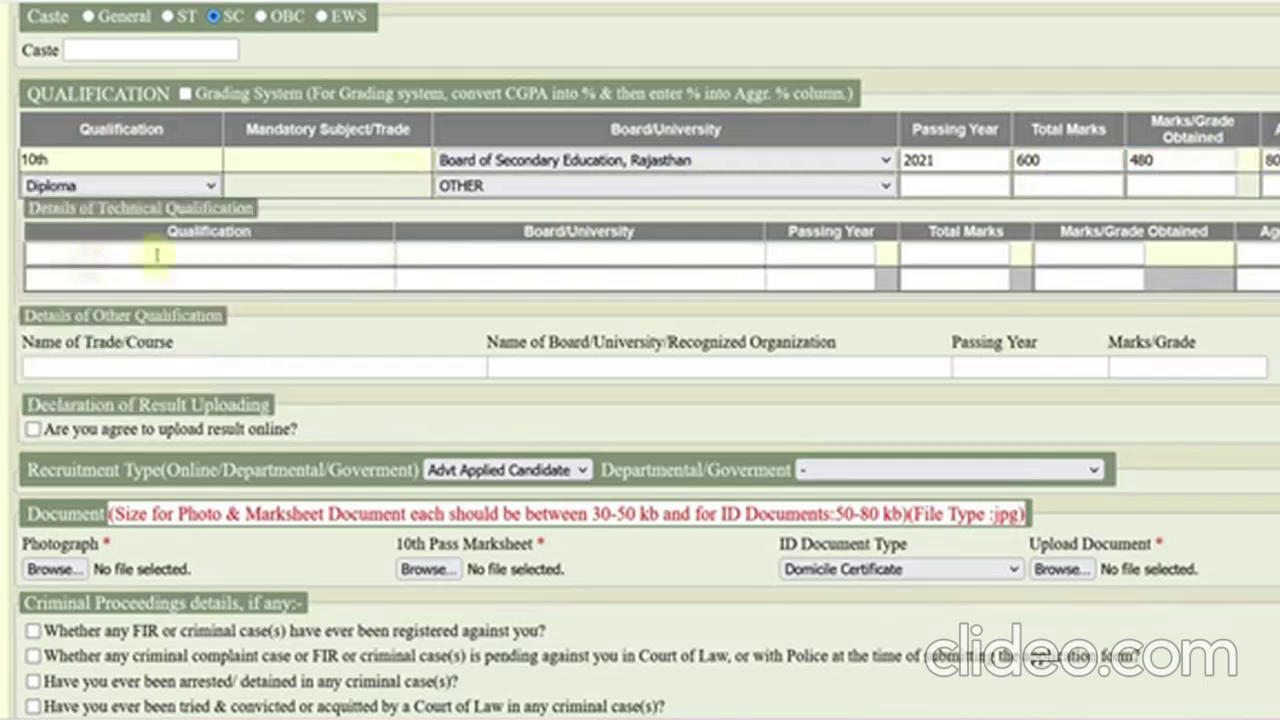
pyautogui.click(518, 186)
pyautogui.click(363, 214)
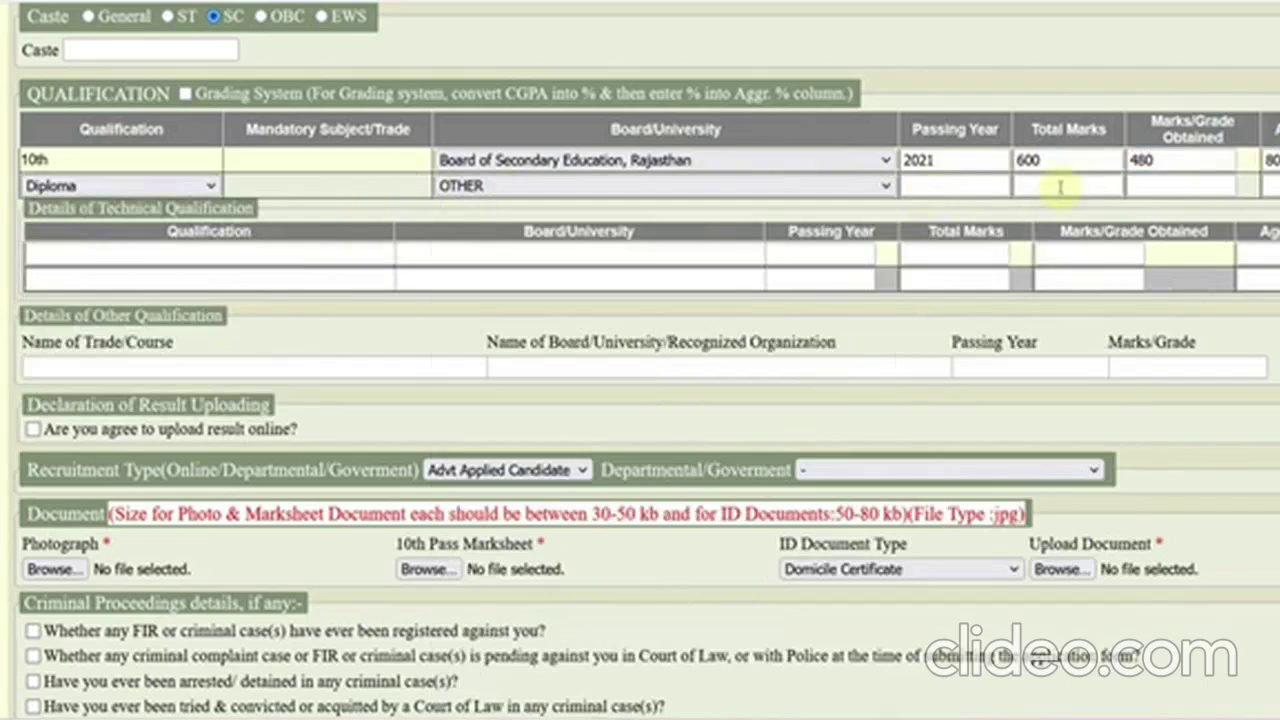
pyautogui.click(205, 186)
pyautogui.click(124, 293)
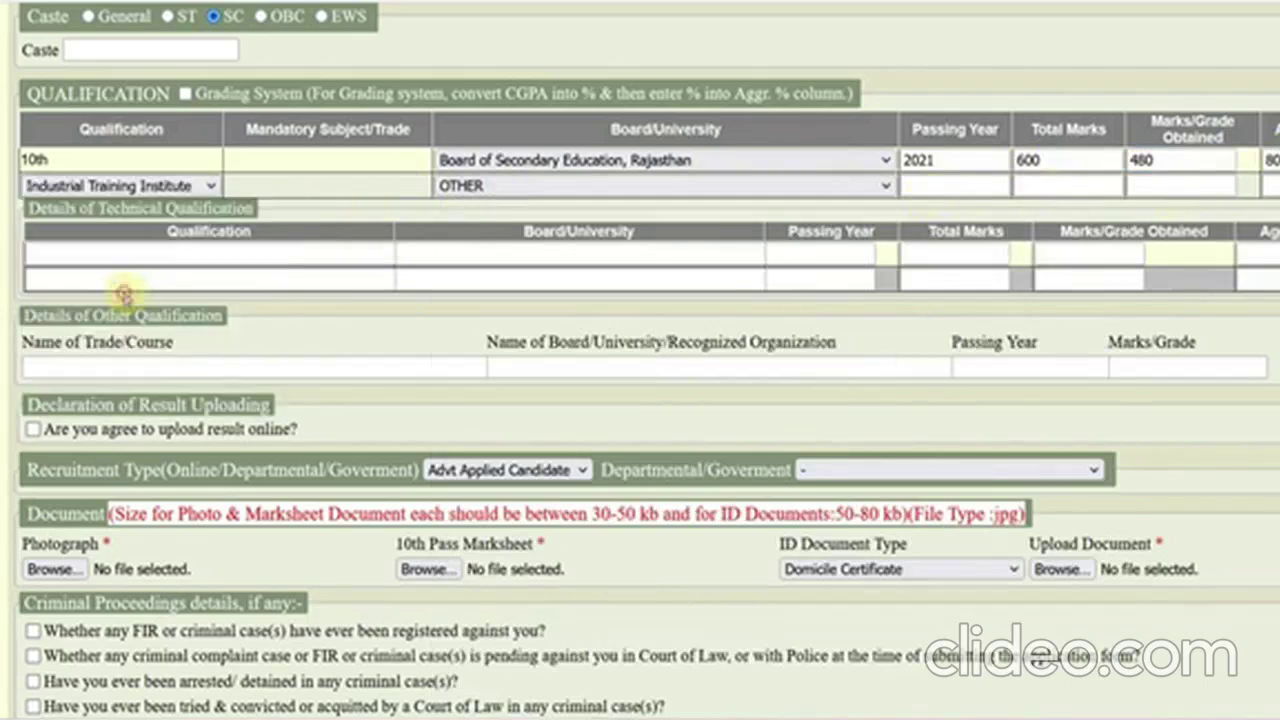
pyautogui.click(491, 187)
pyautogui.click(820, 207)
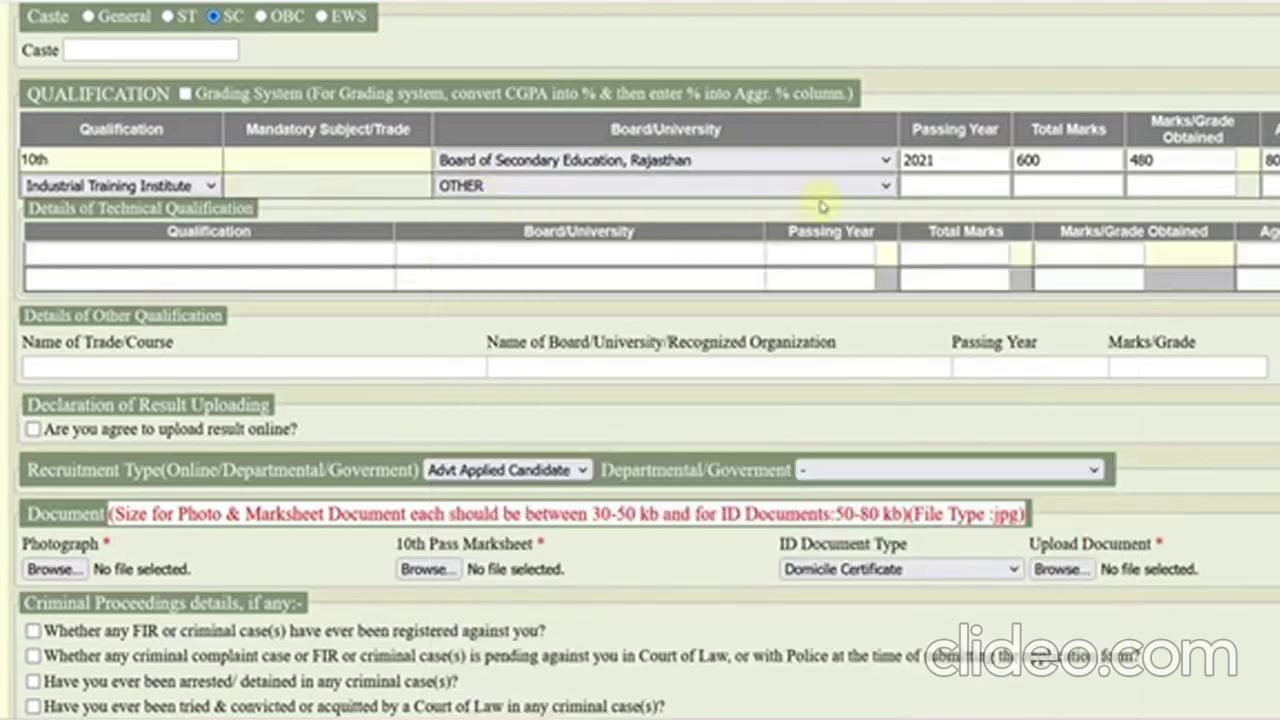
# - Try 12th as the second qualification, then reset that row to unselected
pyautogui.click(205, 186)
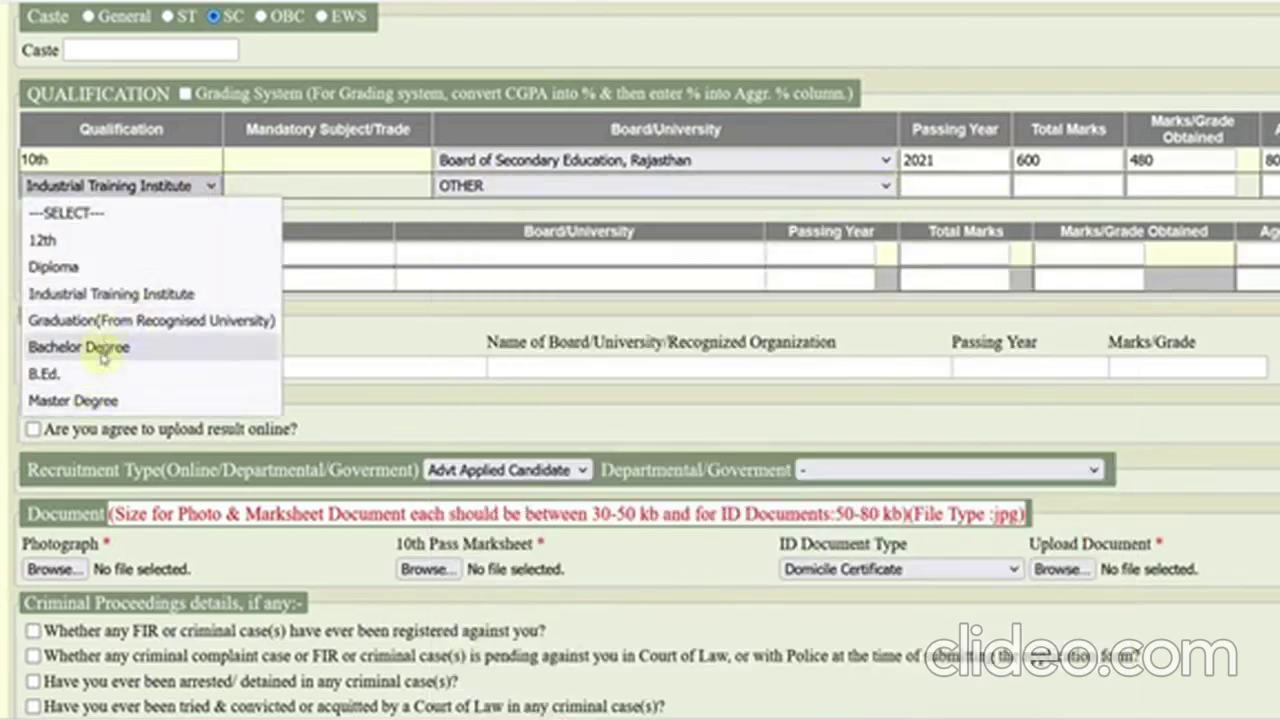
pyautogui.click(60, 240)
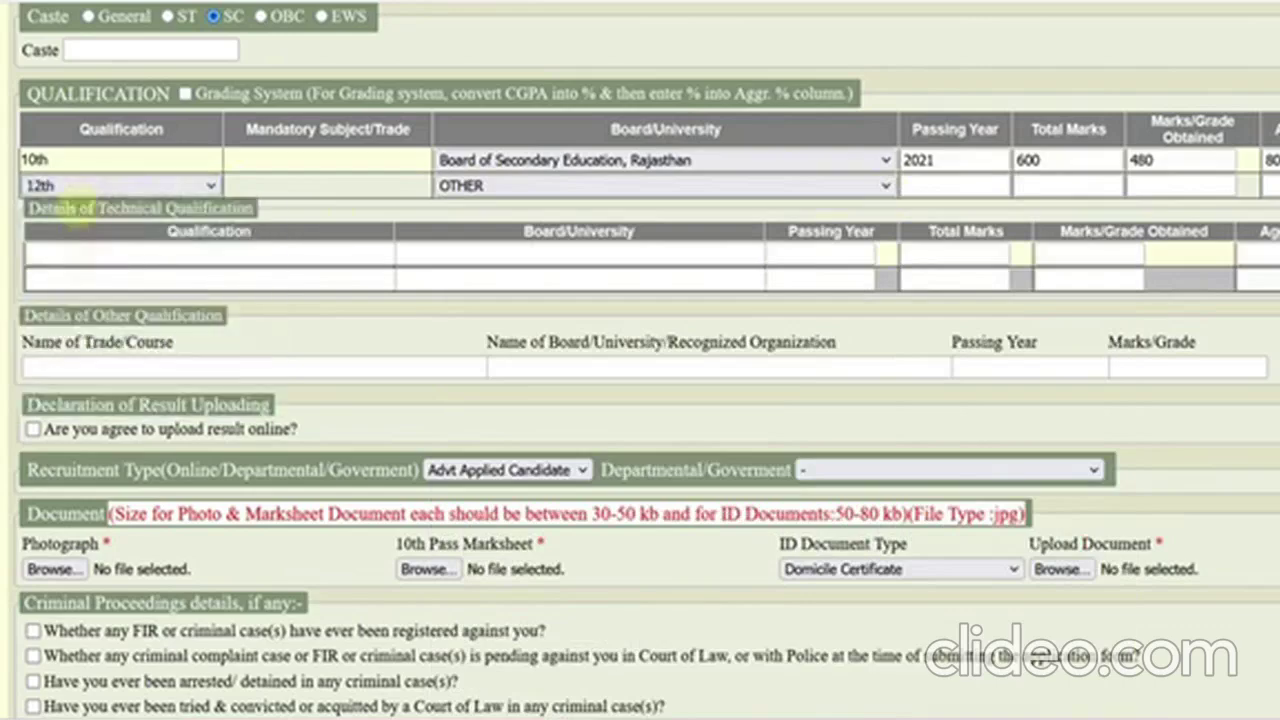
pyautogui.click(476, 190)
pyautogui.scroll(-5, 578, 420)
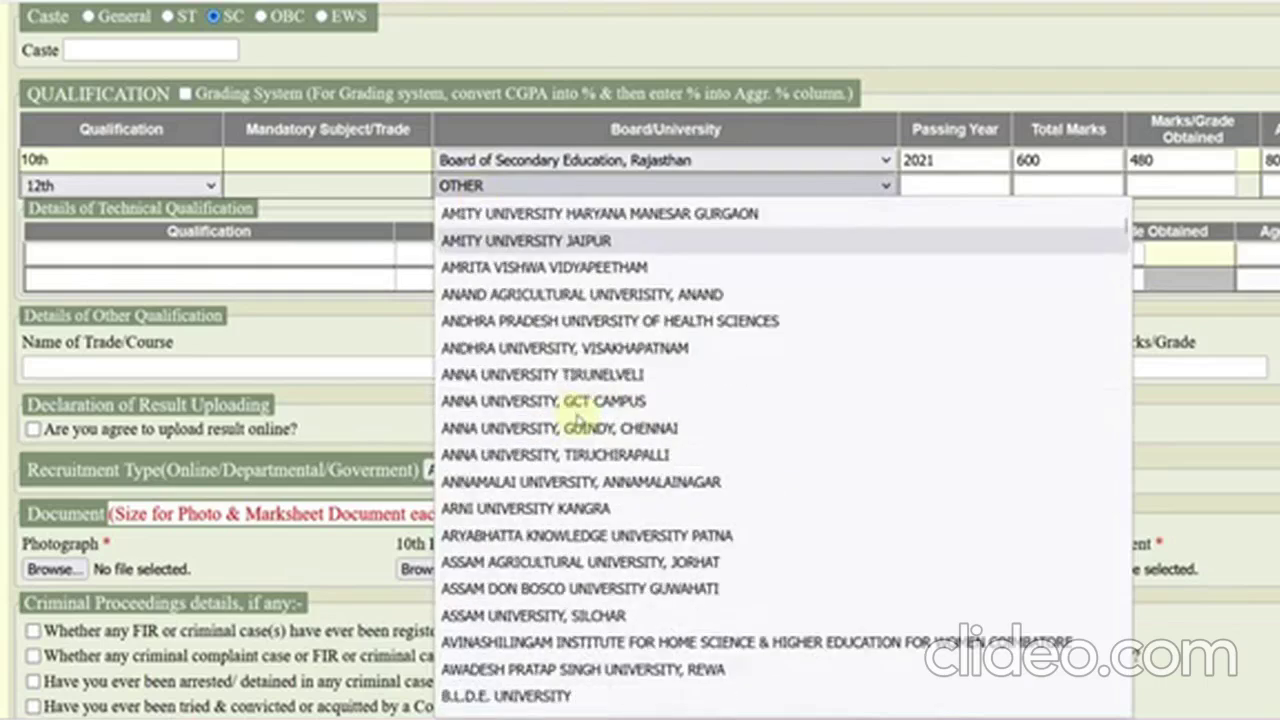
pyautogui.scroll(-4, 578, 420)
pyautogui.click(357, 206)
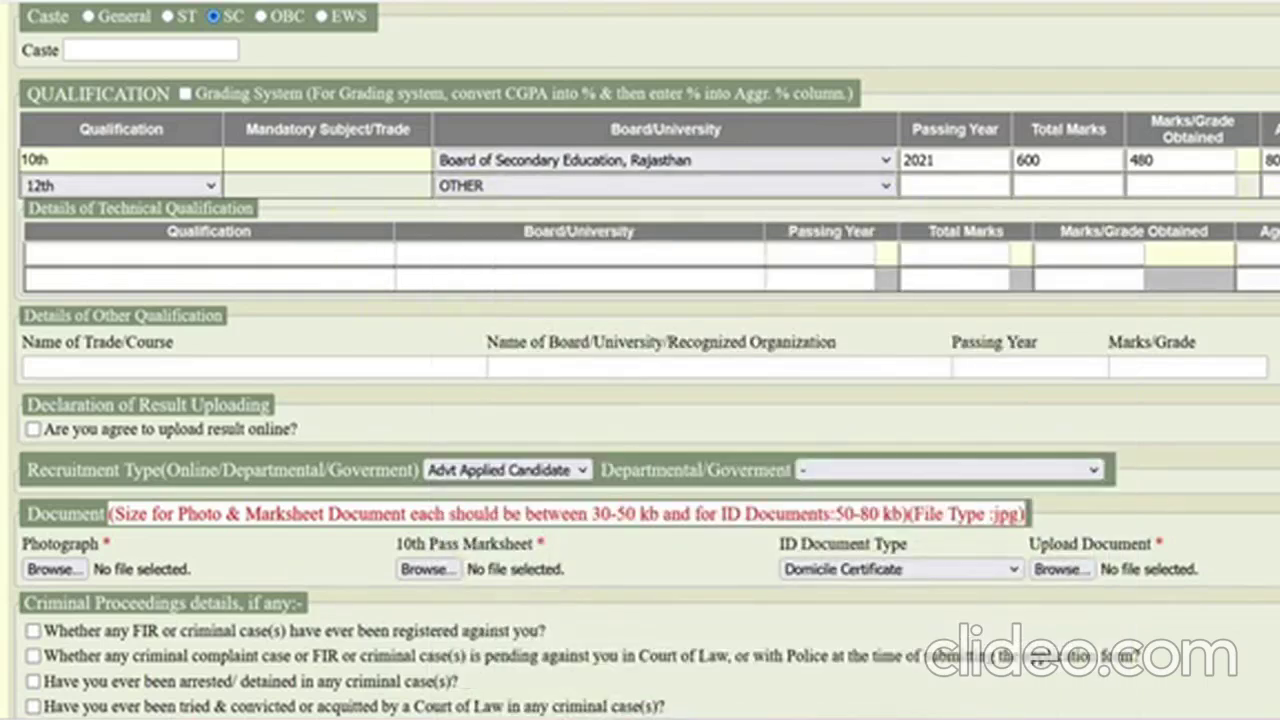
pyautogui.click(210, 185)
pyautogui.click(150, 211)
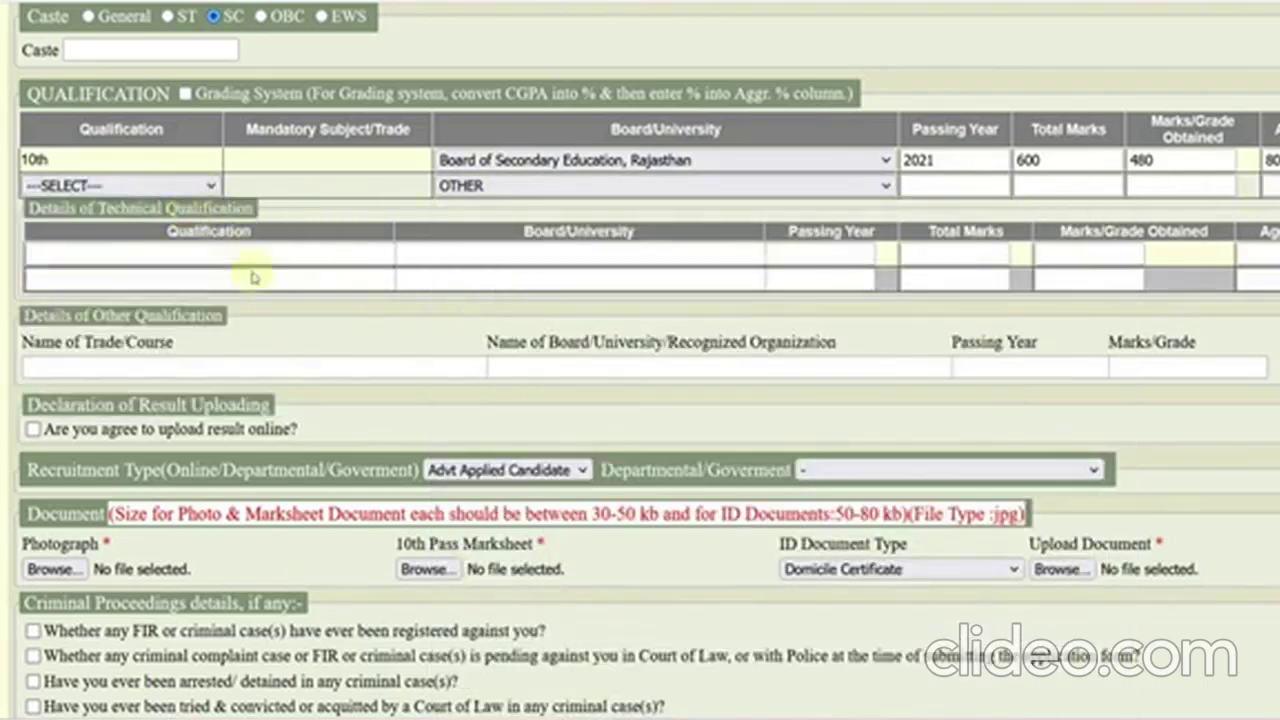
pyautogui.click(181, 253)
pyautogui.scroll(-2, 174, 256)
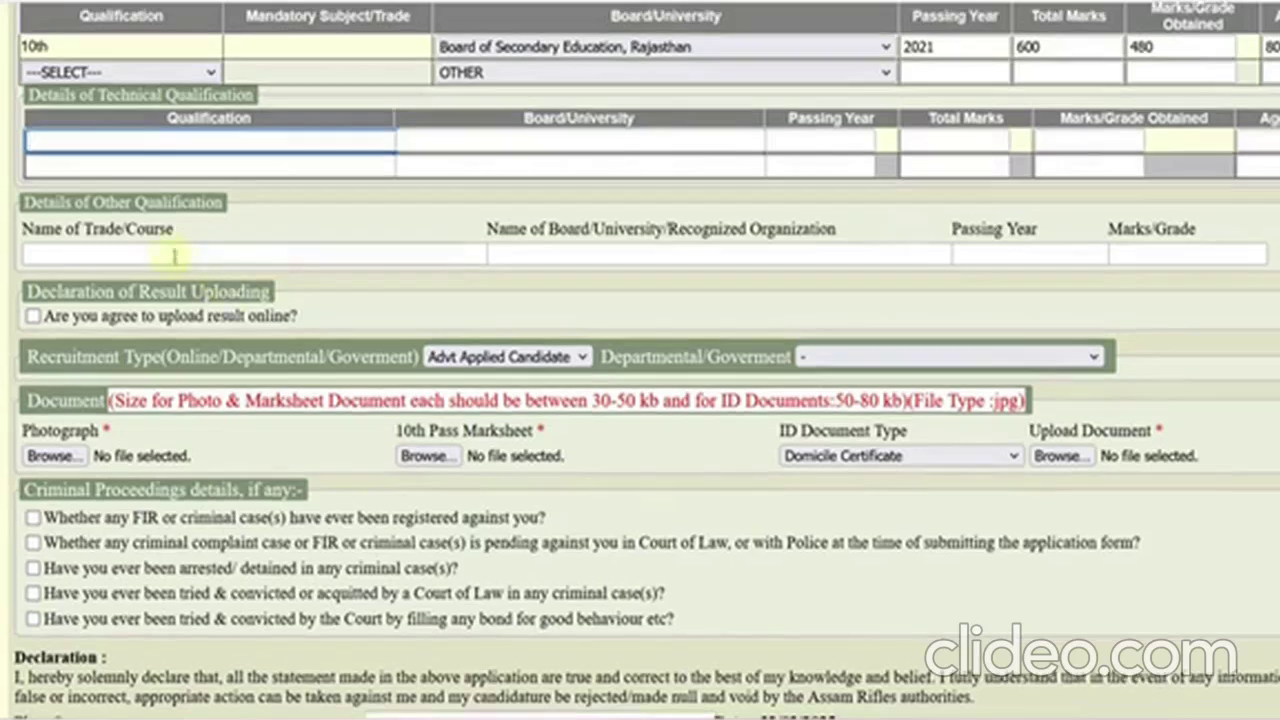
pyautogui.click(147, 254)
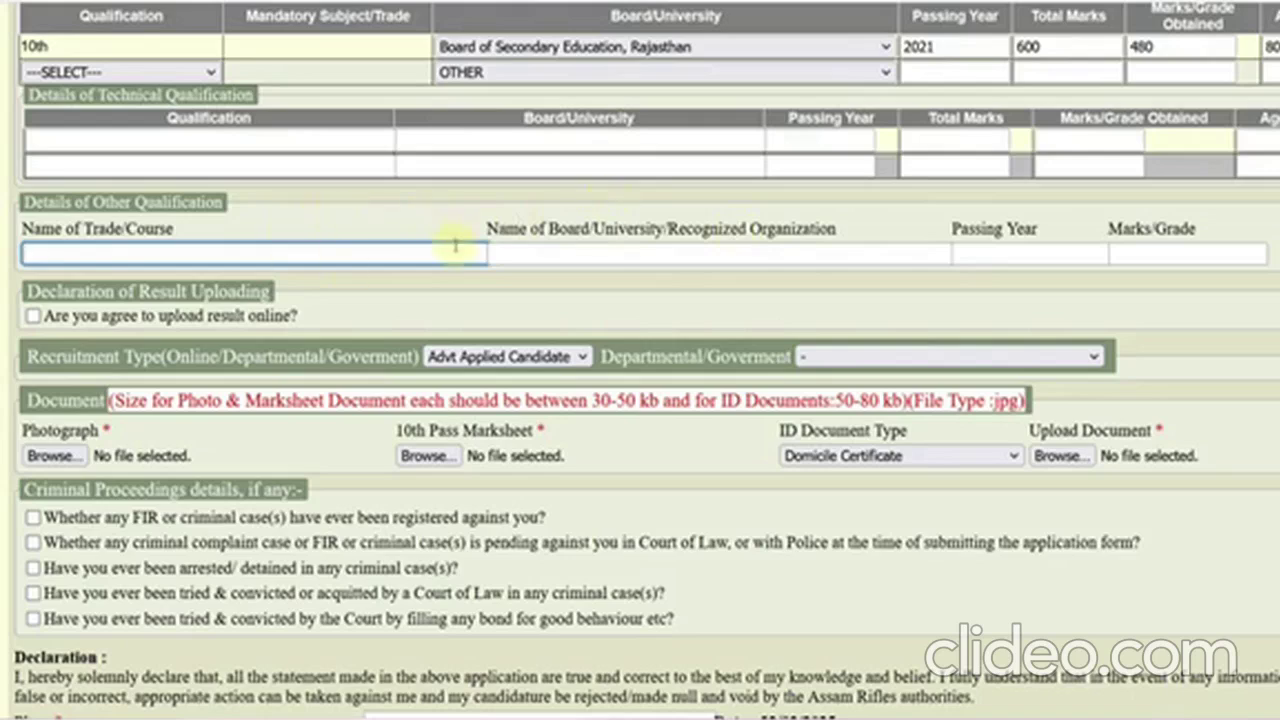
pyautogui.scroll(-1, 274, 286)
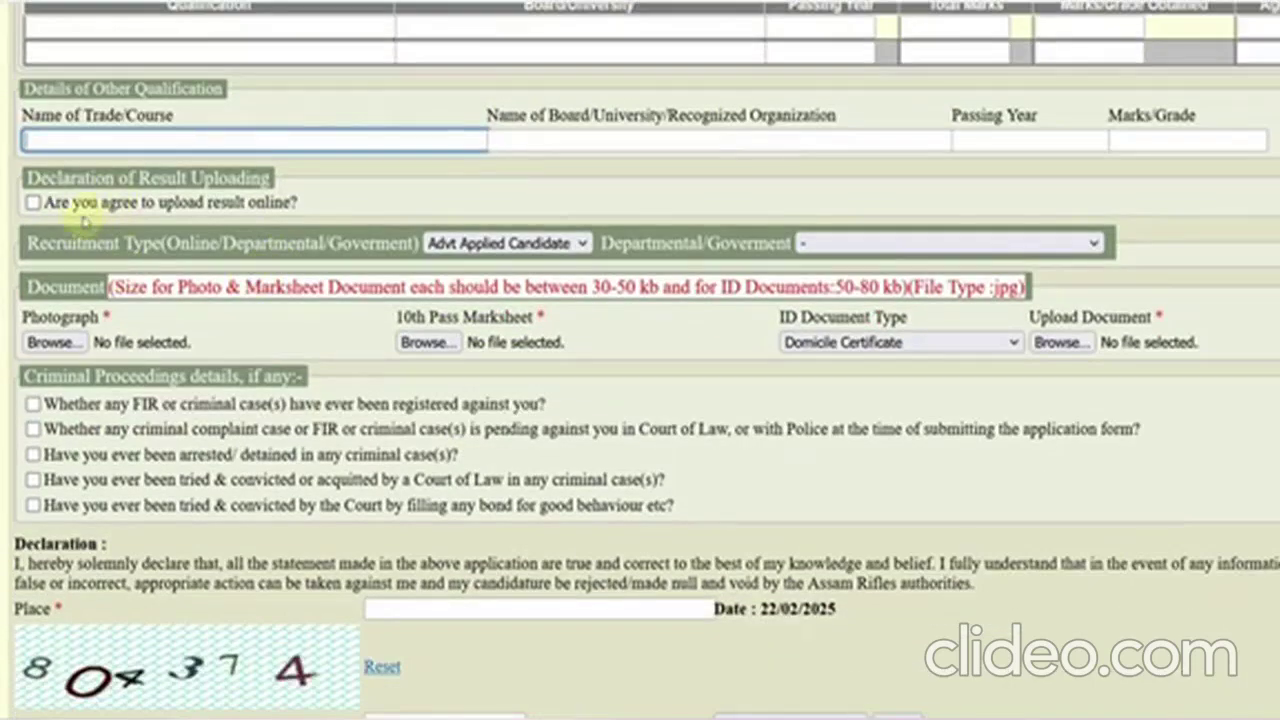
# - Agree to online result upload and leave the departmental field as a dash
pyautogui.click(33, 202)
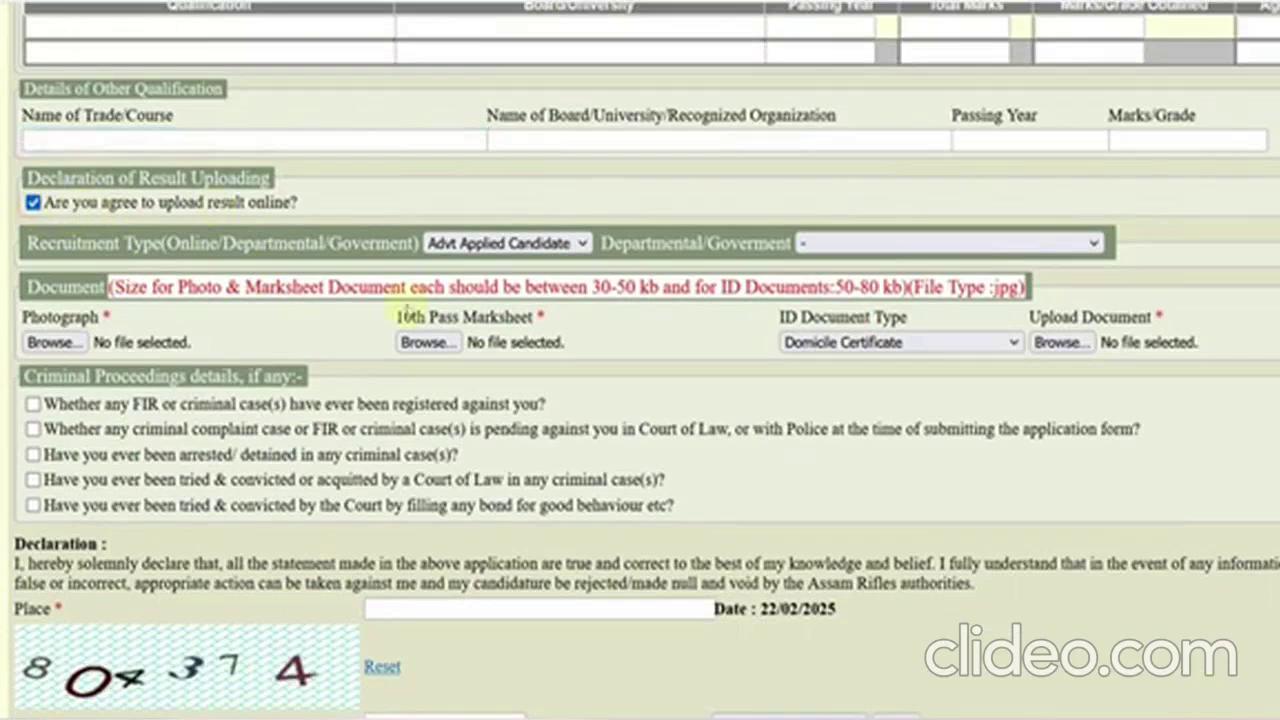
pyautogui.click(470, 243)
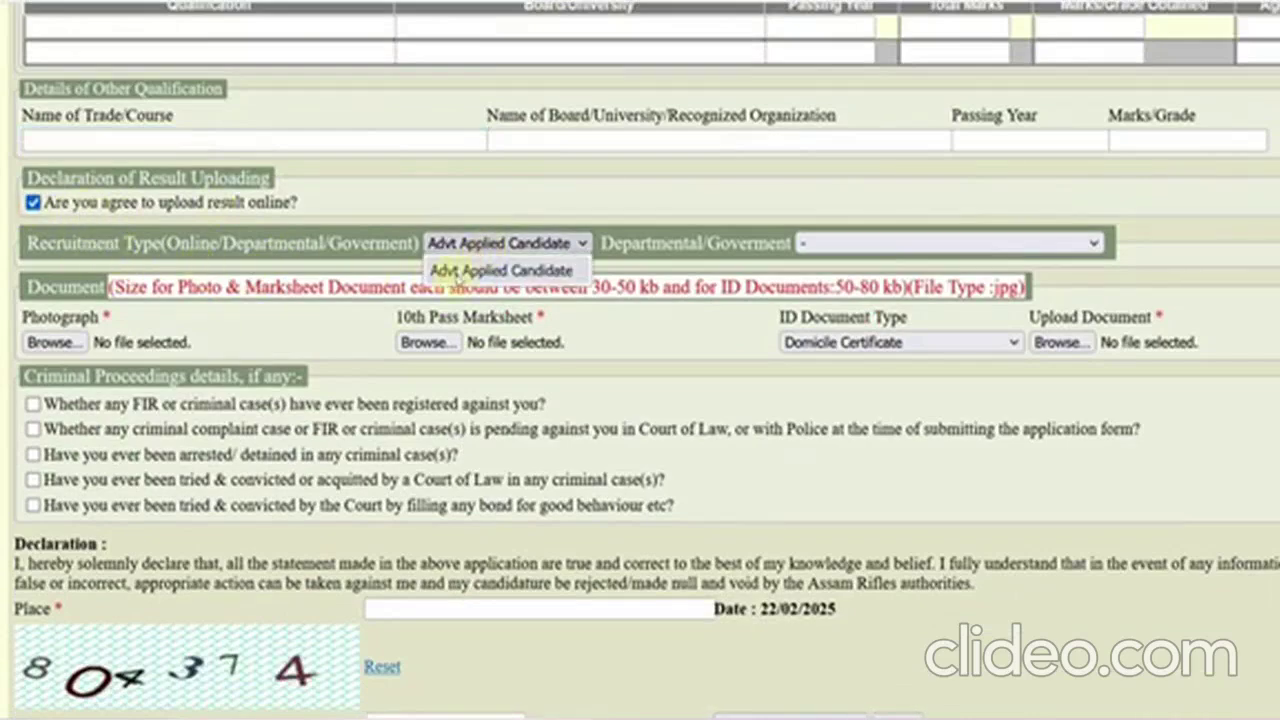
pyautogui.click(862, 255)
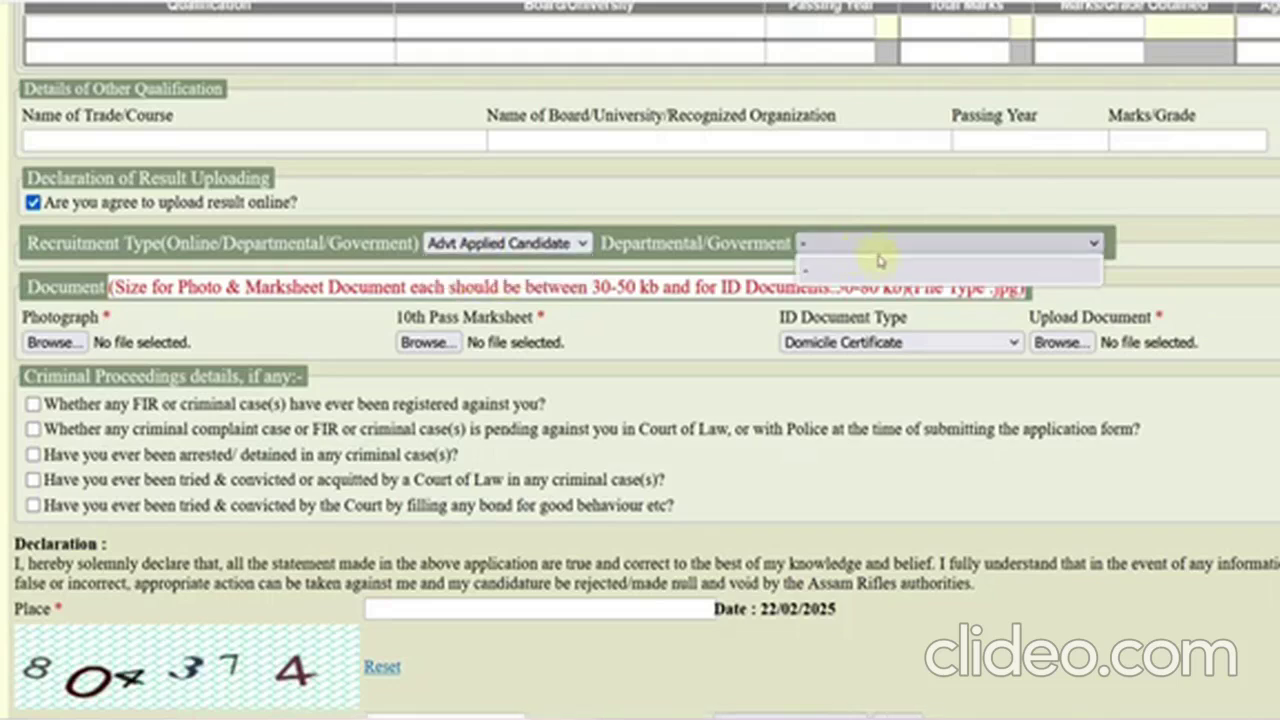
pyautogui.click(879, 265)
pyautogui.scroll(-1, 428, 340)
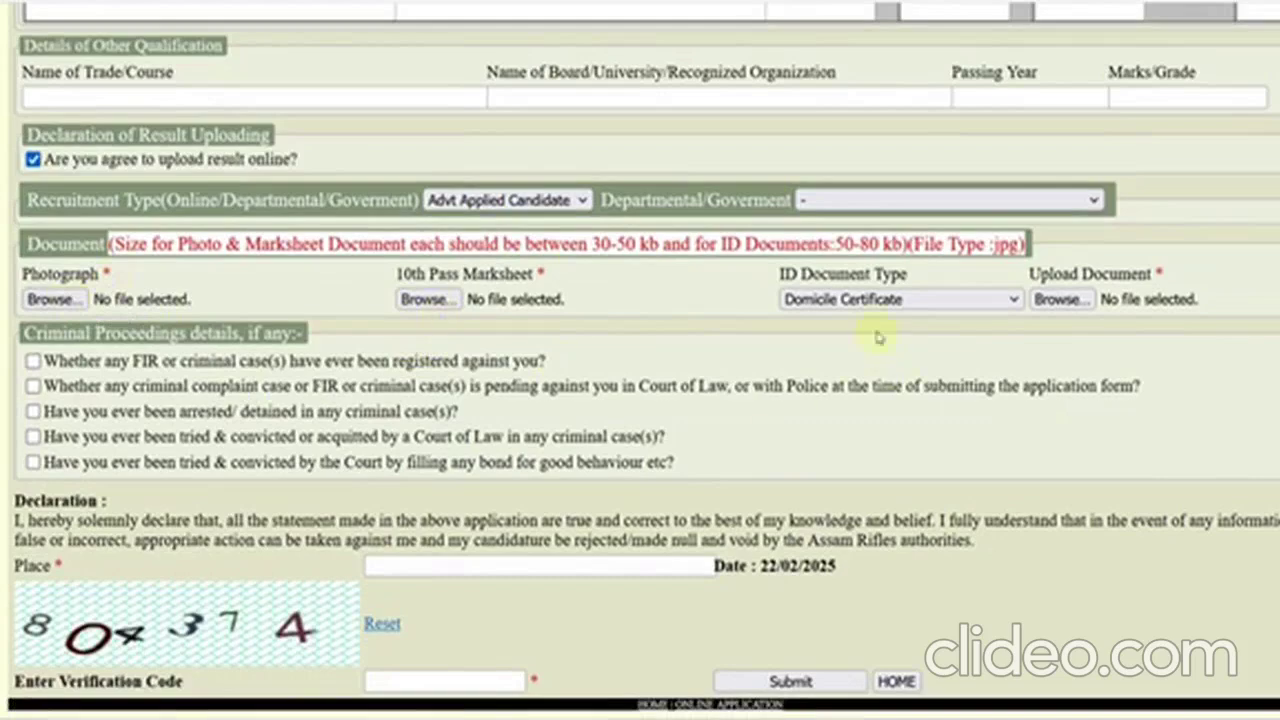
# - Choose Aadhaar Card as ID document type and enter ALWAR as declaration place
pyautogui.click(866, 300)
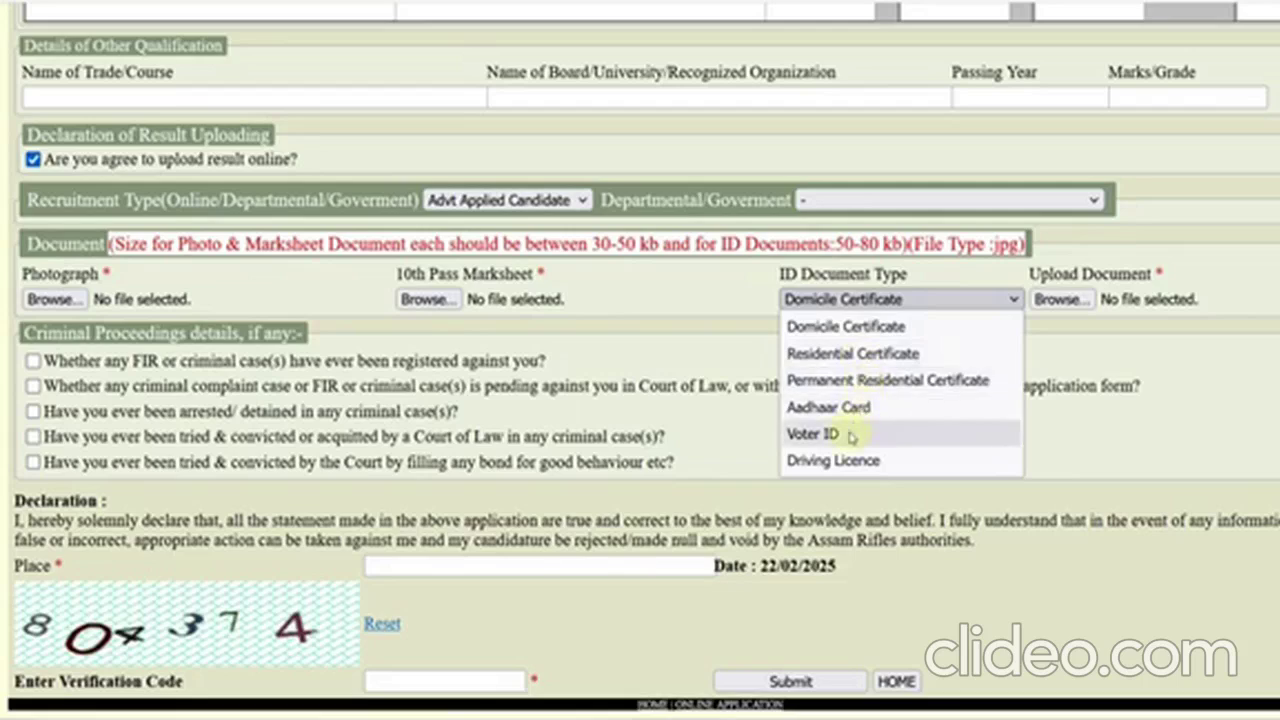
pyautogui.click(833, 410)
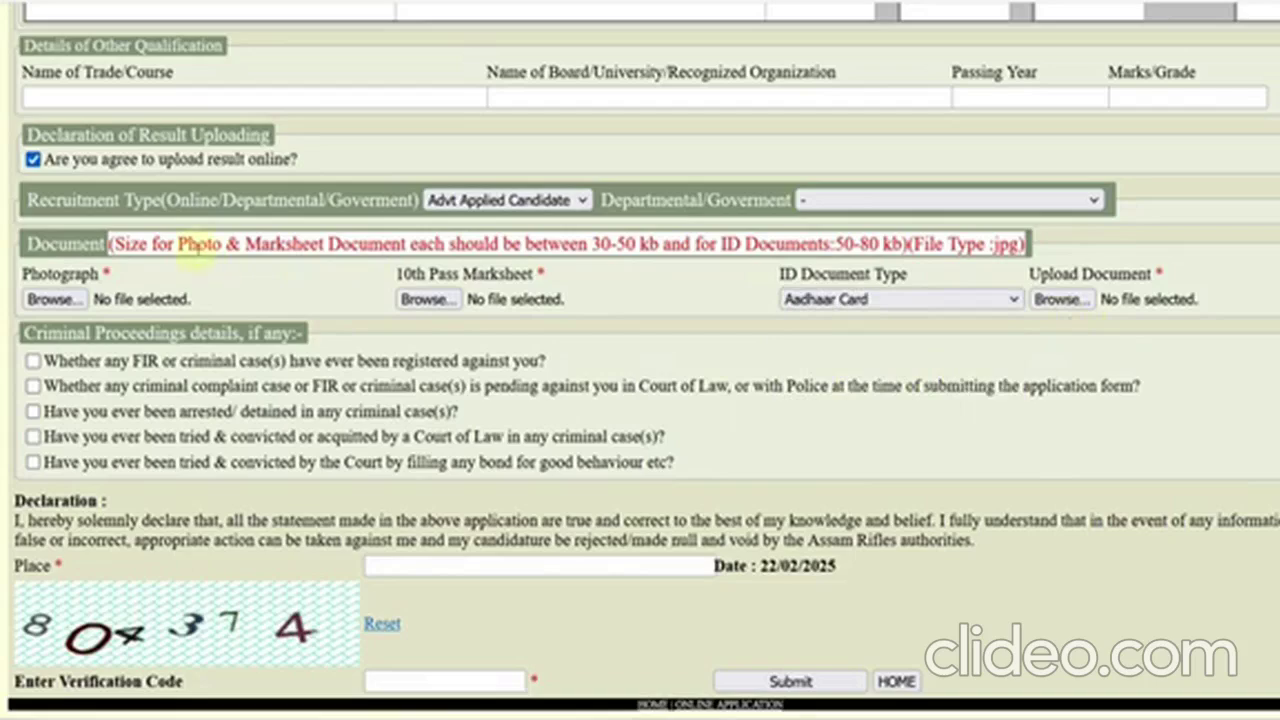
pyautogui.moveTo(193, 245); pyautogui.dragTo(395, 245)
pyautogui.click(215, 285)
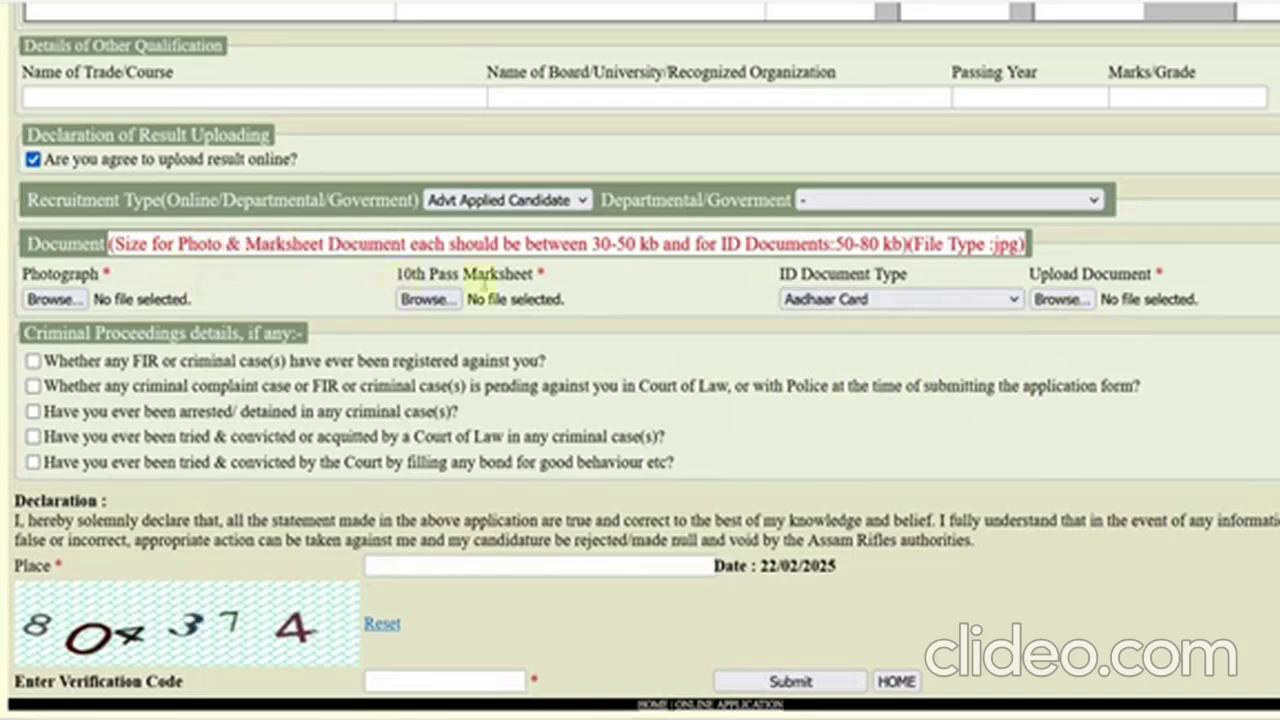
pyautogui.moveTo(590, 245); pyautogui.dragTo(648, 245)
pyautogui.click(662, 302)
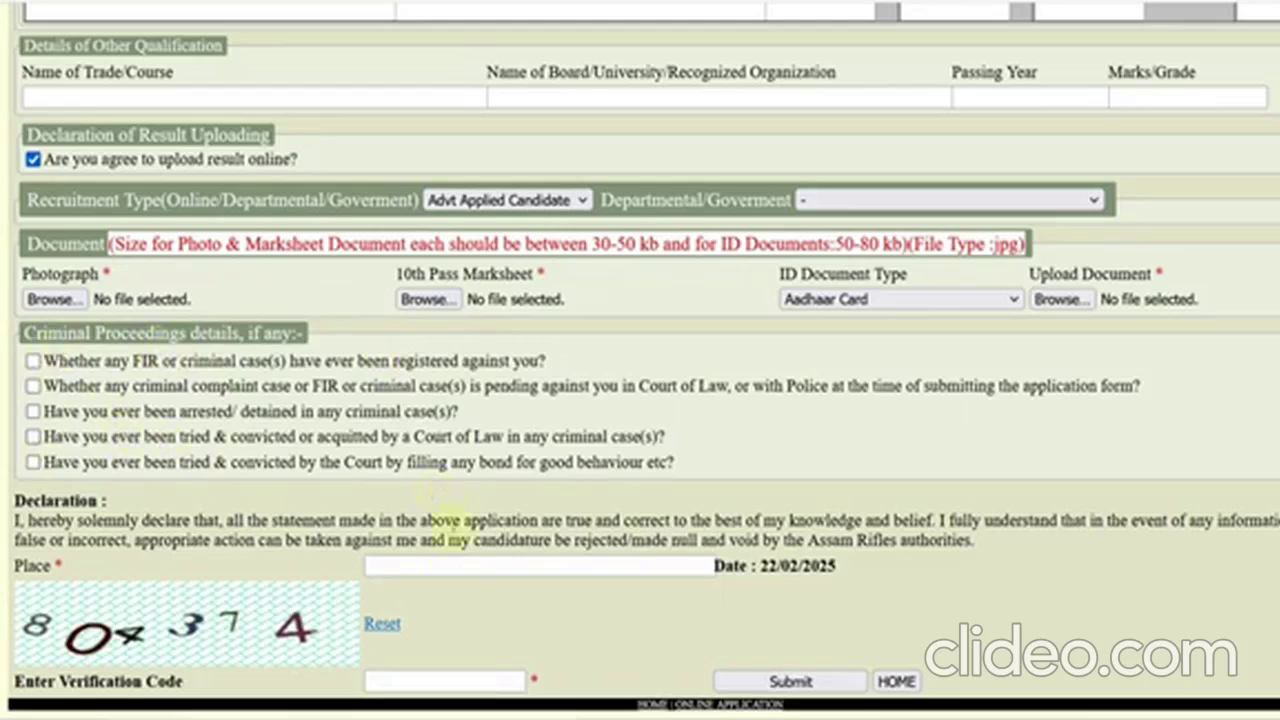
pyautogui.click(452, 570)
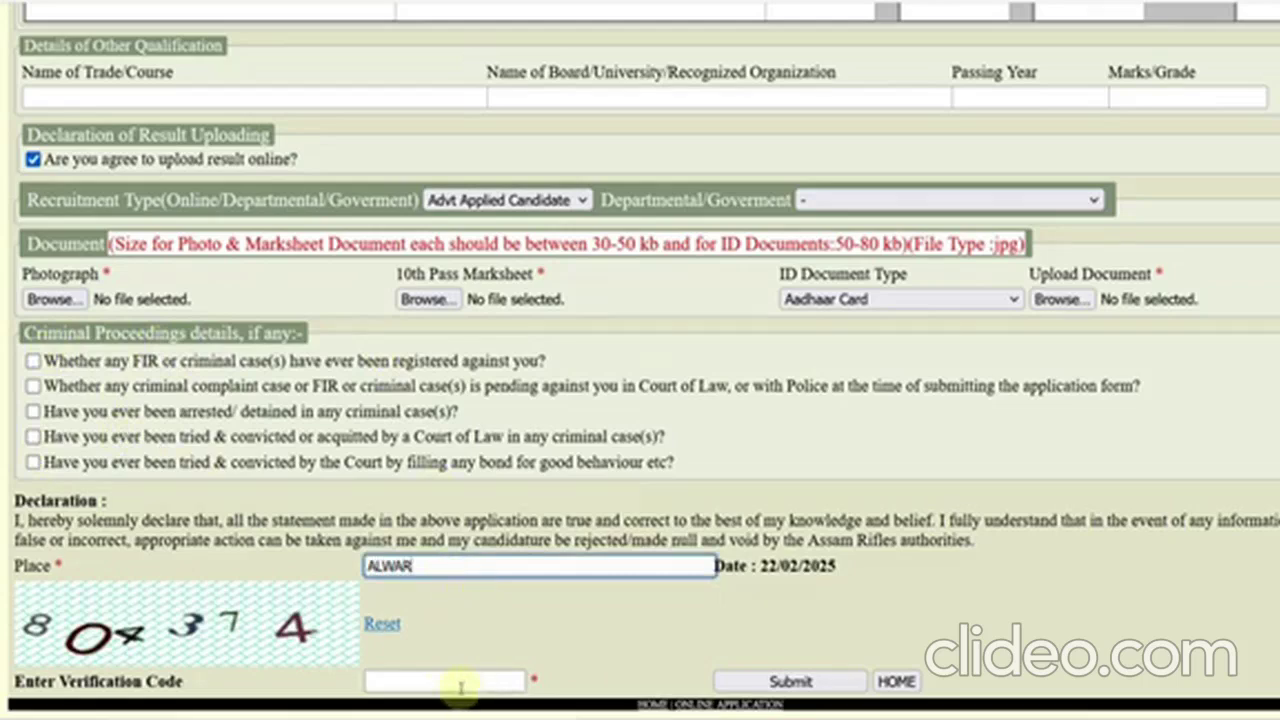
# - Submit the form and review the Qualification section to reach the confirmation summary
pyautogui.click(790, 682)
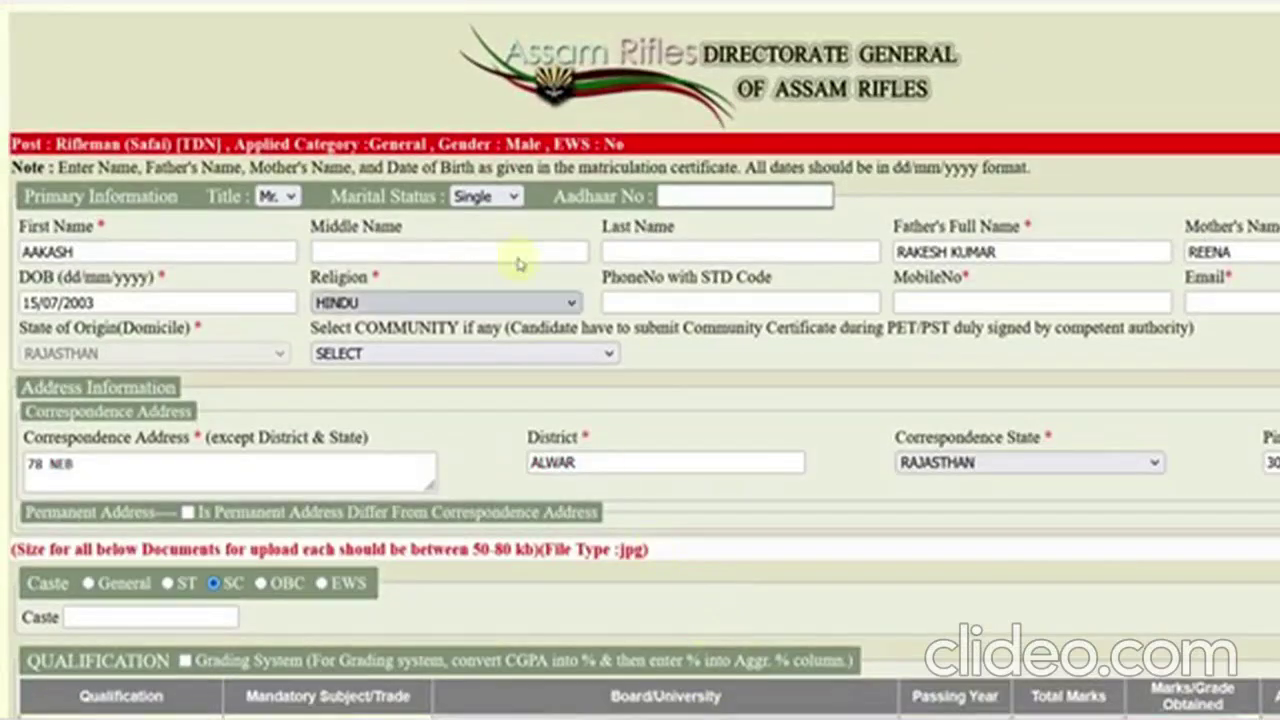
pyautogui.scroll(-10, 608, 423)
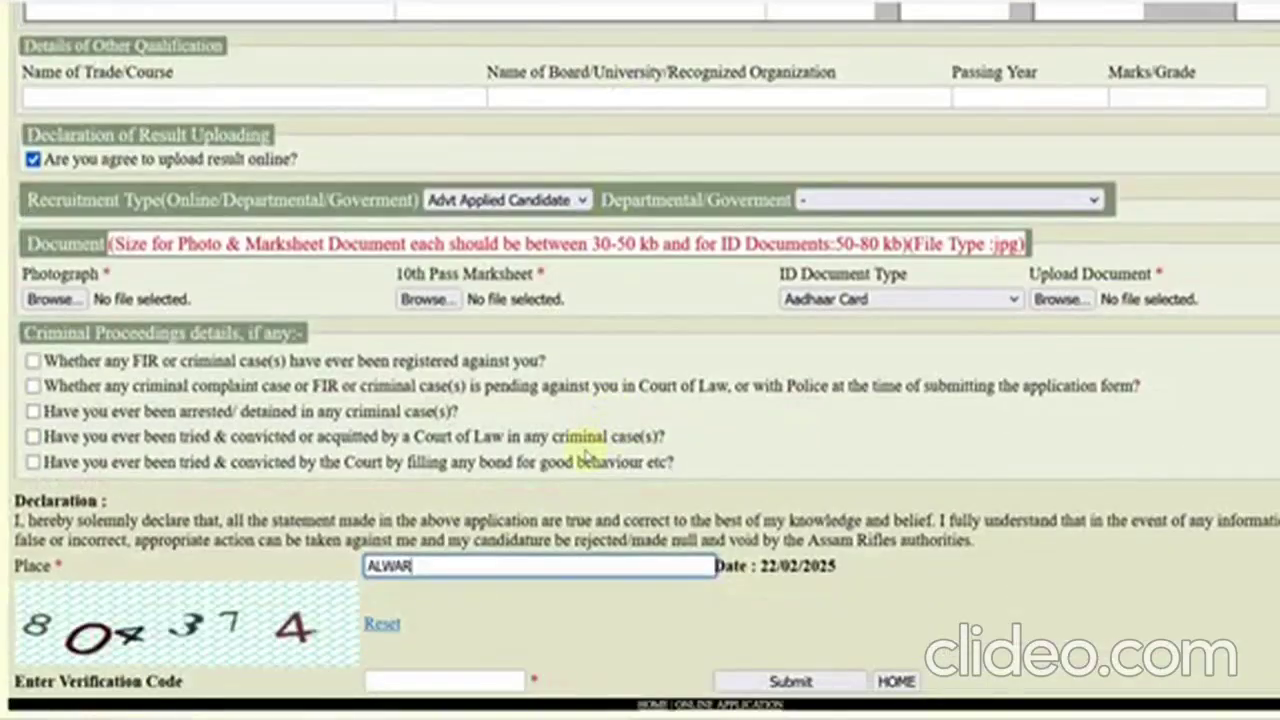
pyautogui.scroll(3, 585, 455)
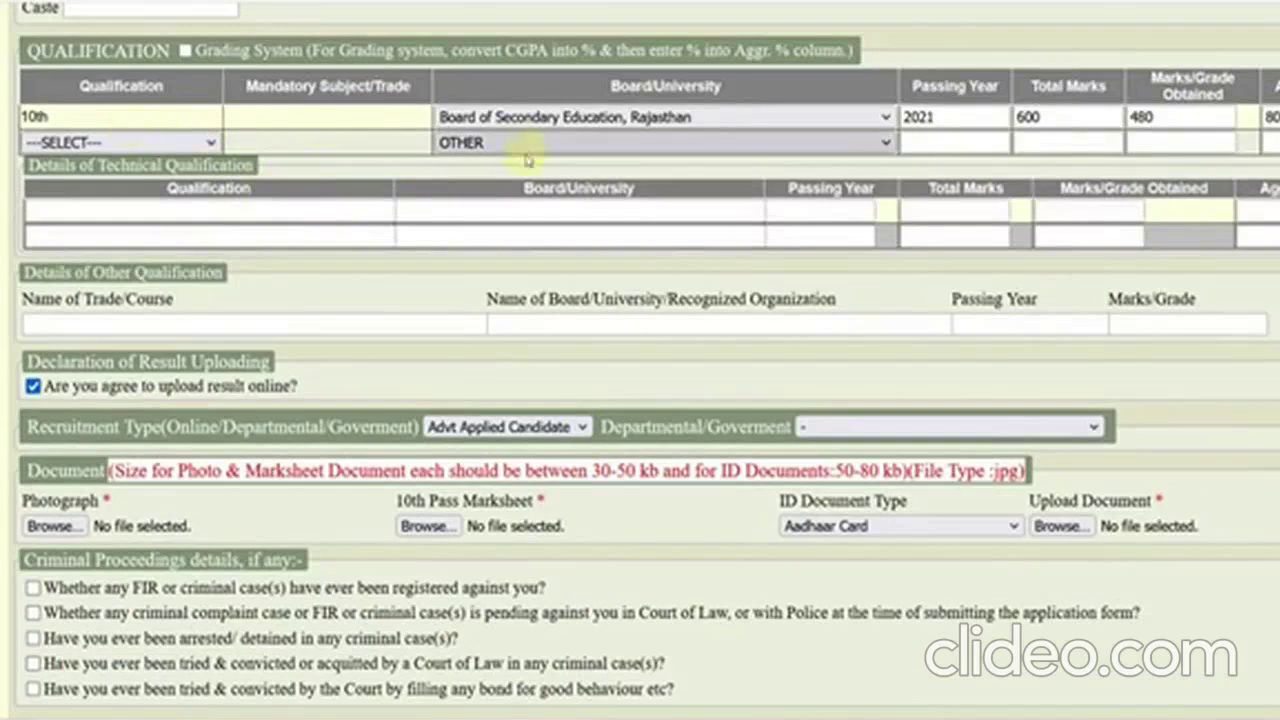
pyautogui.click(200, 142)
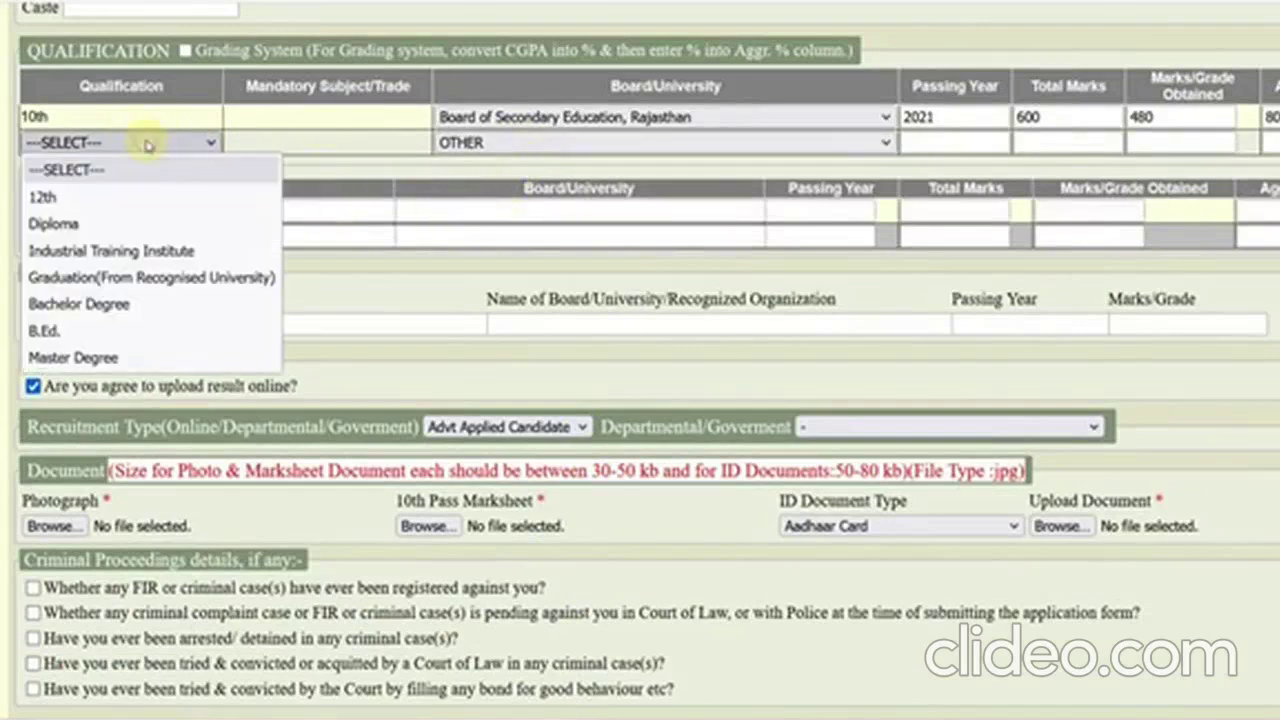
pyautogui.click(343, 160)
pyautogui.scroll(-3, 437, 271)
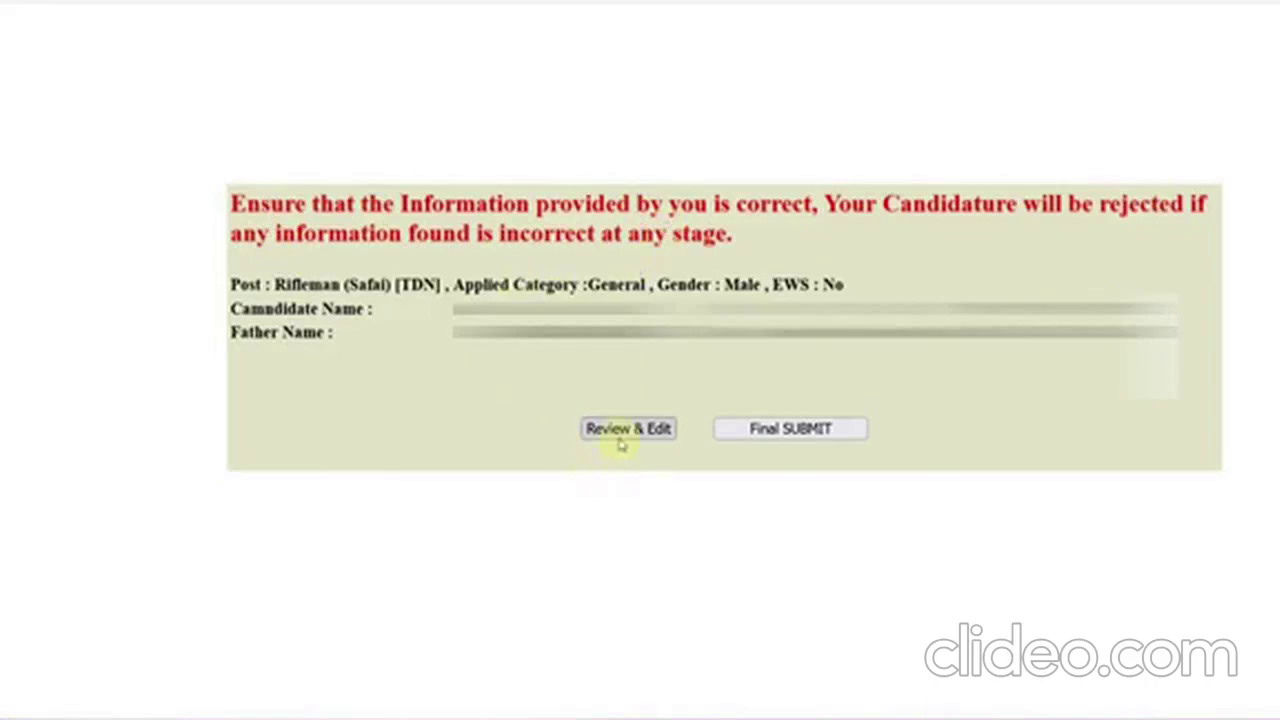
# - Give final submission to get the Accepted acknowledgement with ₹100 fee due
pyautogui.click(785, 432)
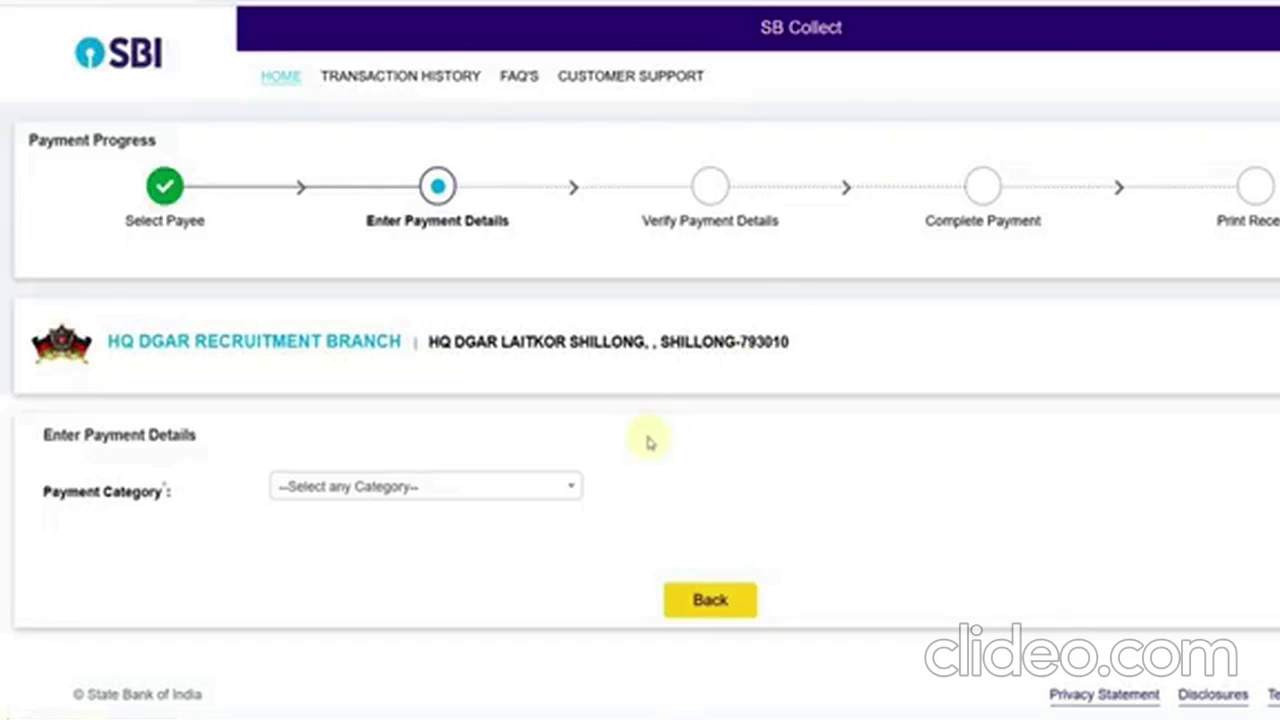
# - Choose the application fee payment category on the SBI Collect form
pyautogui.click(382, 489)
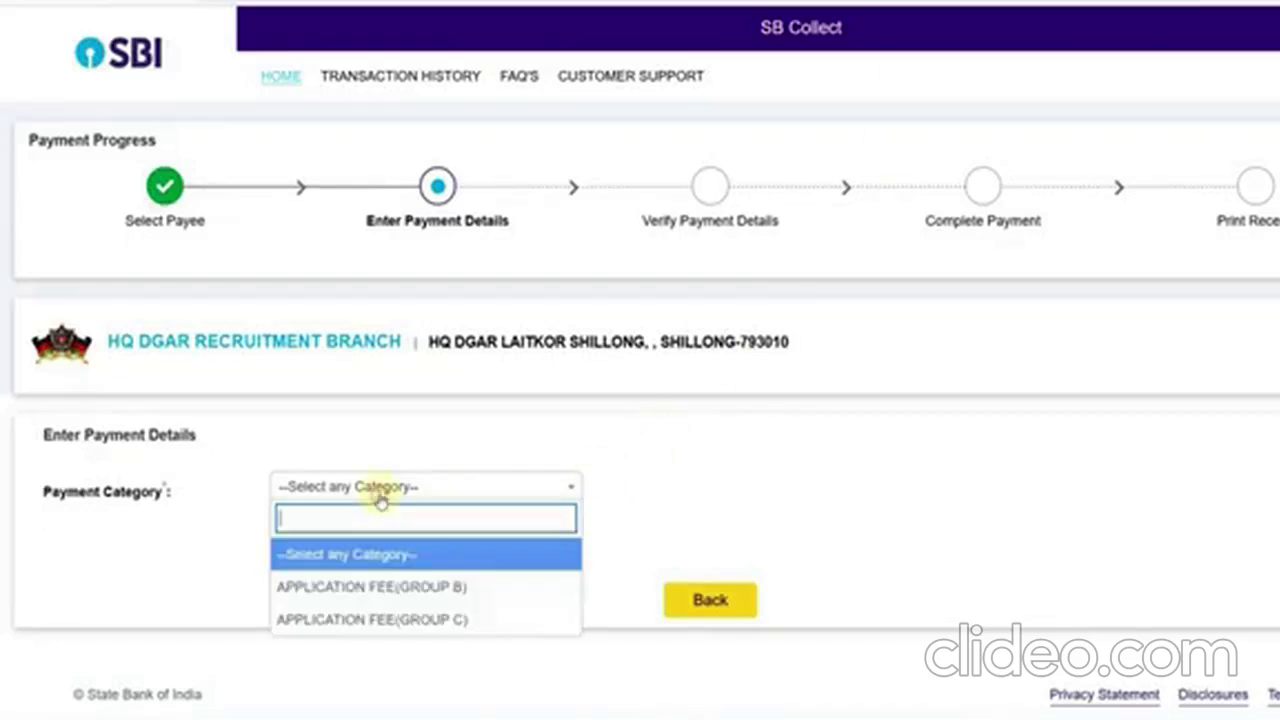
pyautogui.click(391, 592)
pyautogui.scroll(-5, 396, 567)
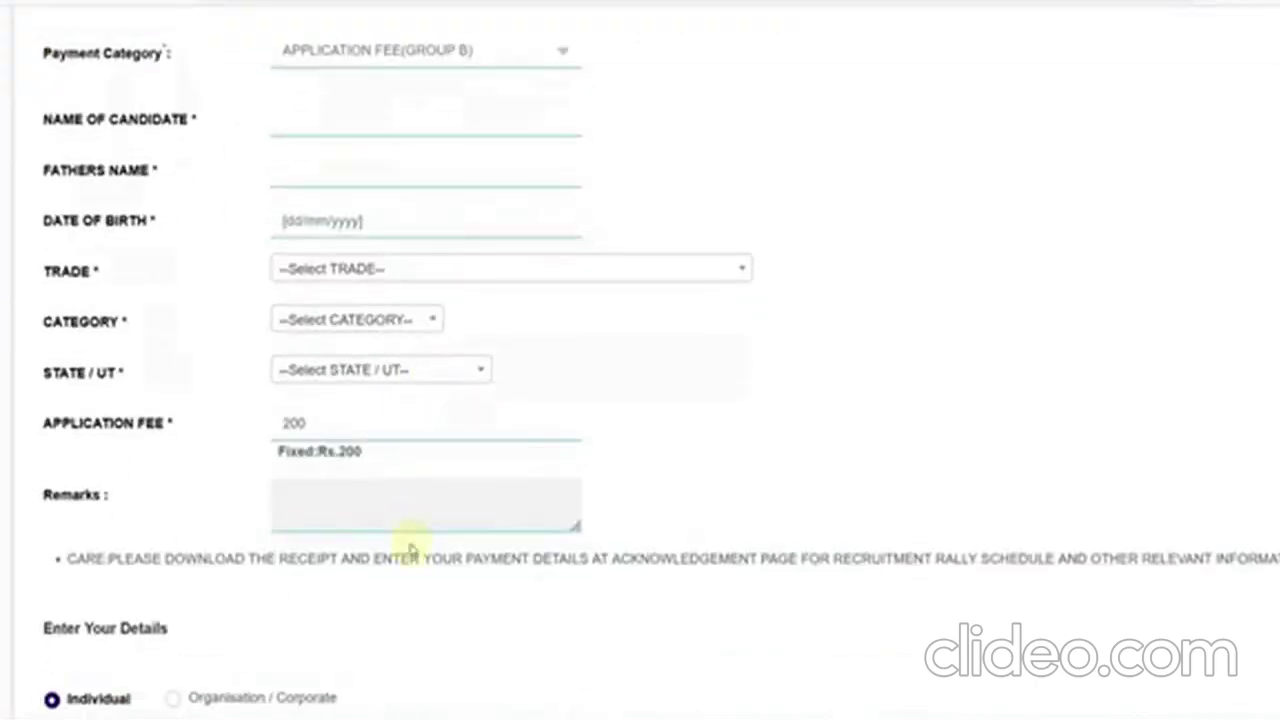
pyautogui.scroll(1, 580, 114)
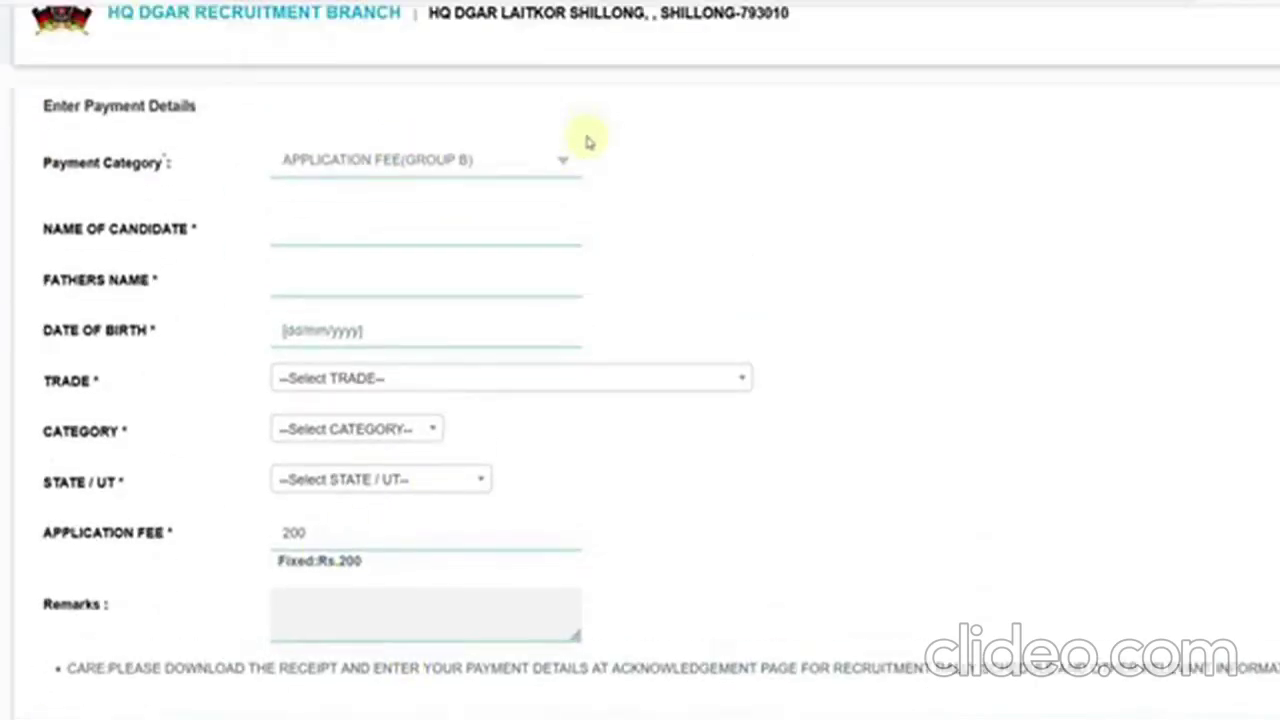
pyautogui.click(310, 232)
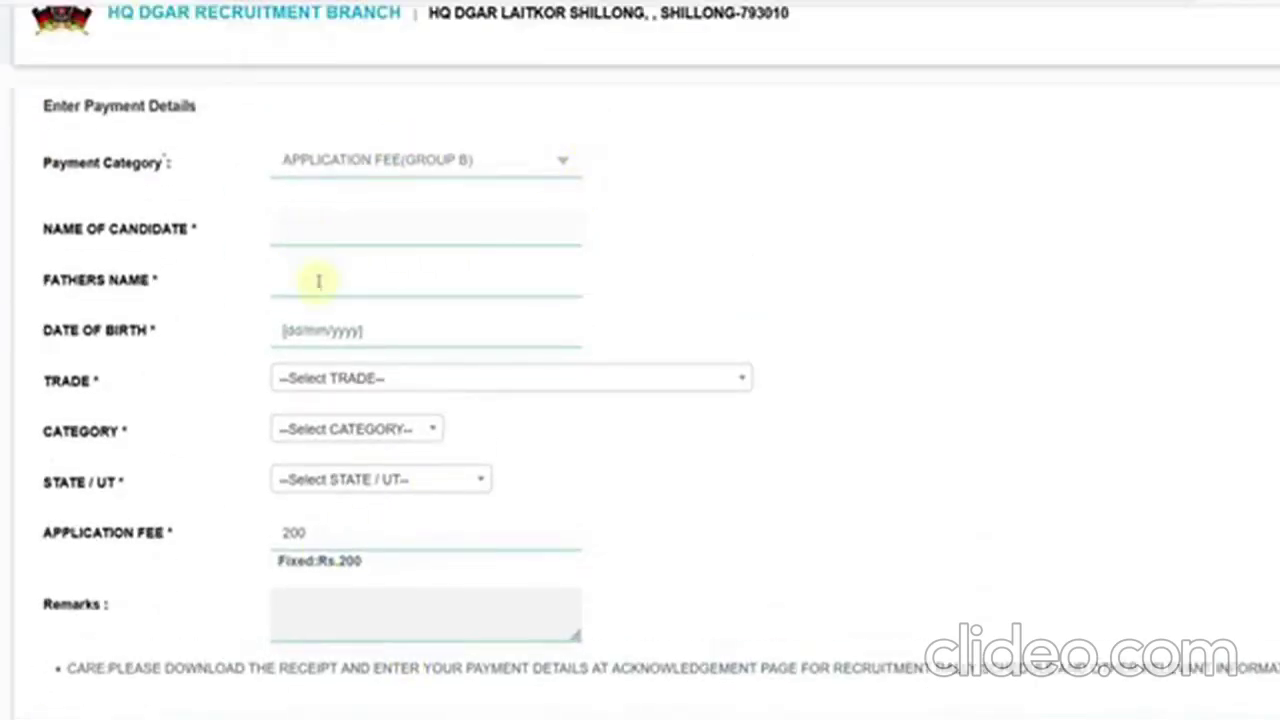
pyautogui.click(328, 330)
# - Set the trade to Rifleman-Safai and the category to OBC
pyautogui.click(320, 378)
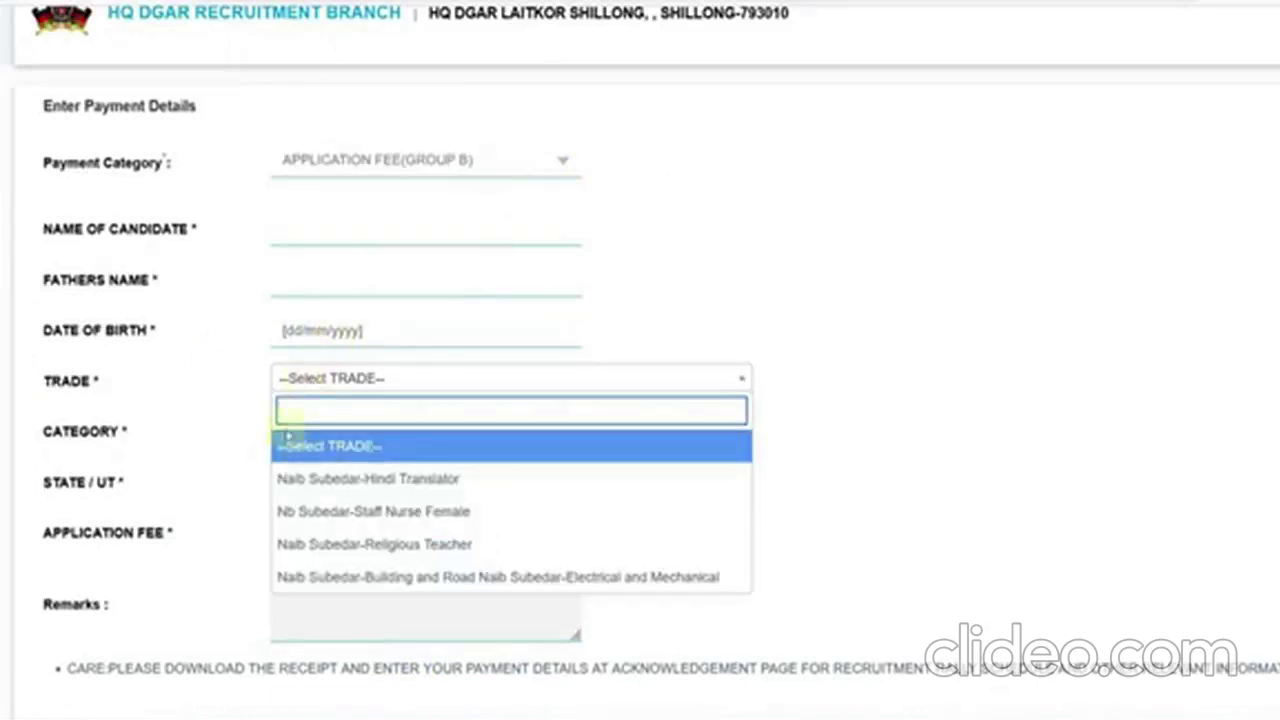
pyautogui.click(238, 422)
pyautogui.scroll(-1, 238, 422)
pyautogui.click(383, 270)
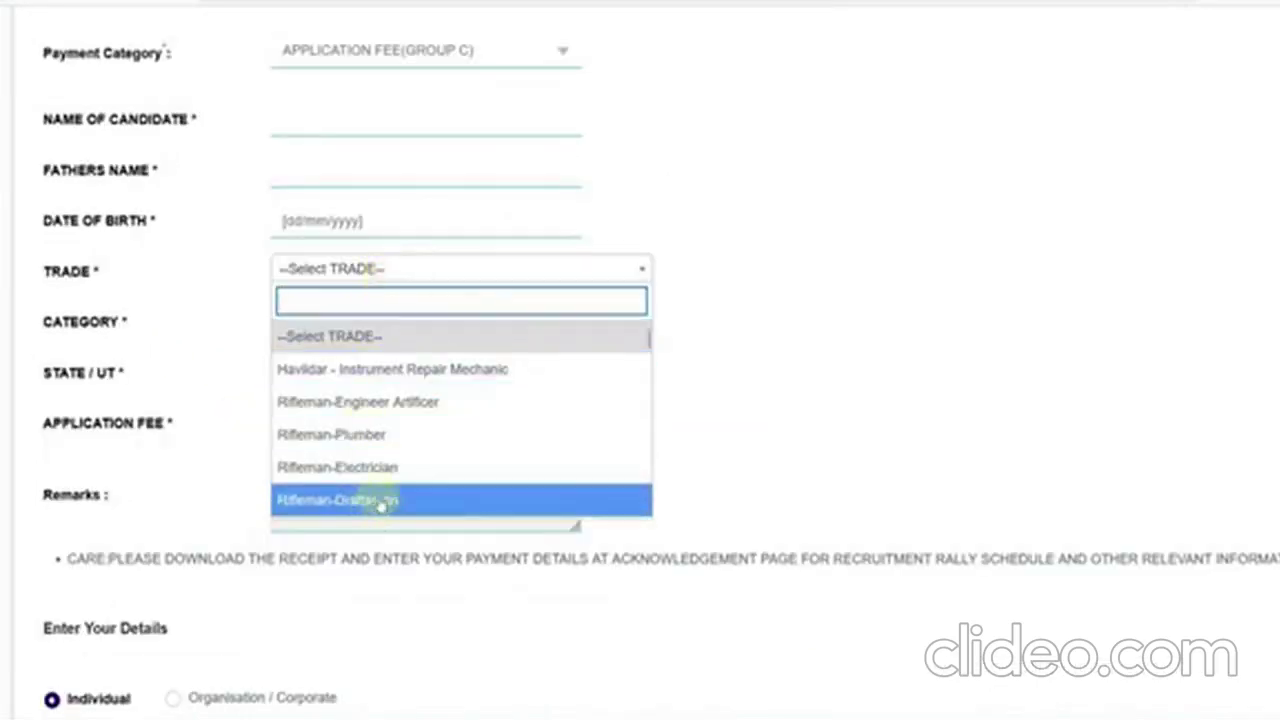
pyautogui.scroll(-5, 527, 433)
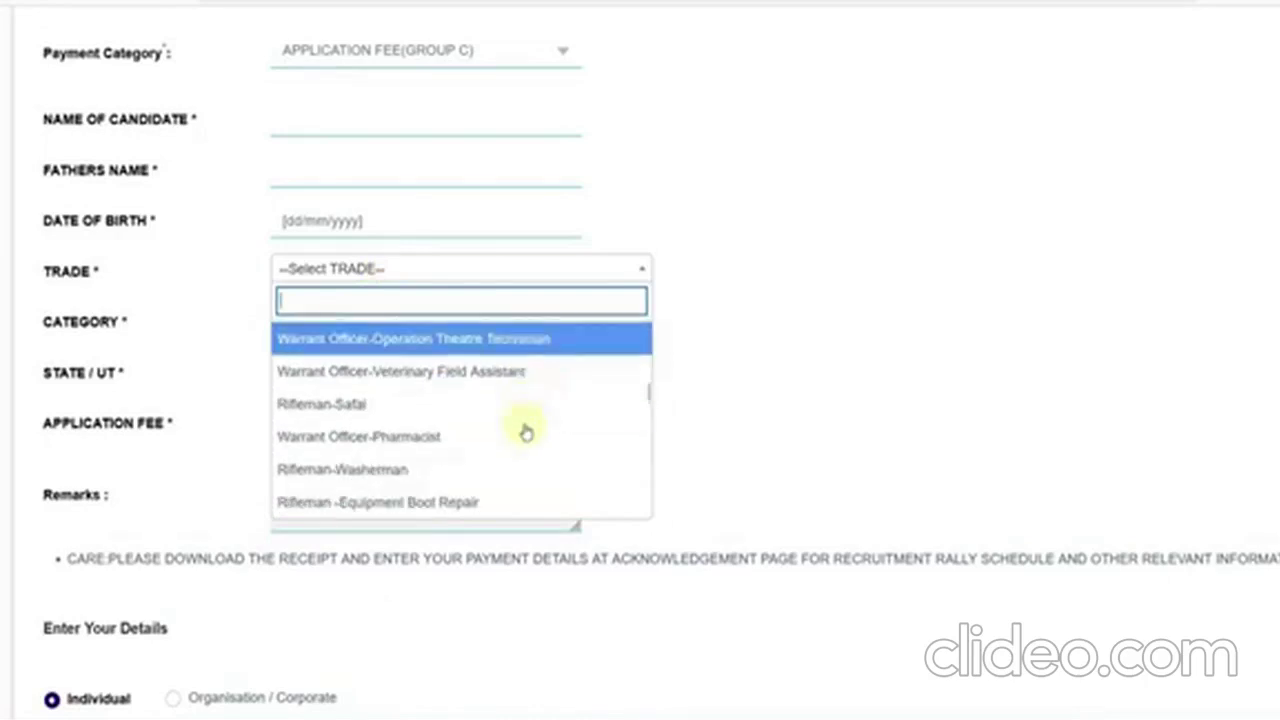
pyautogui.click(500, 403)
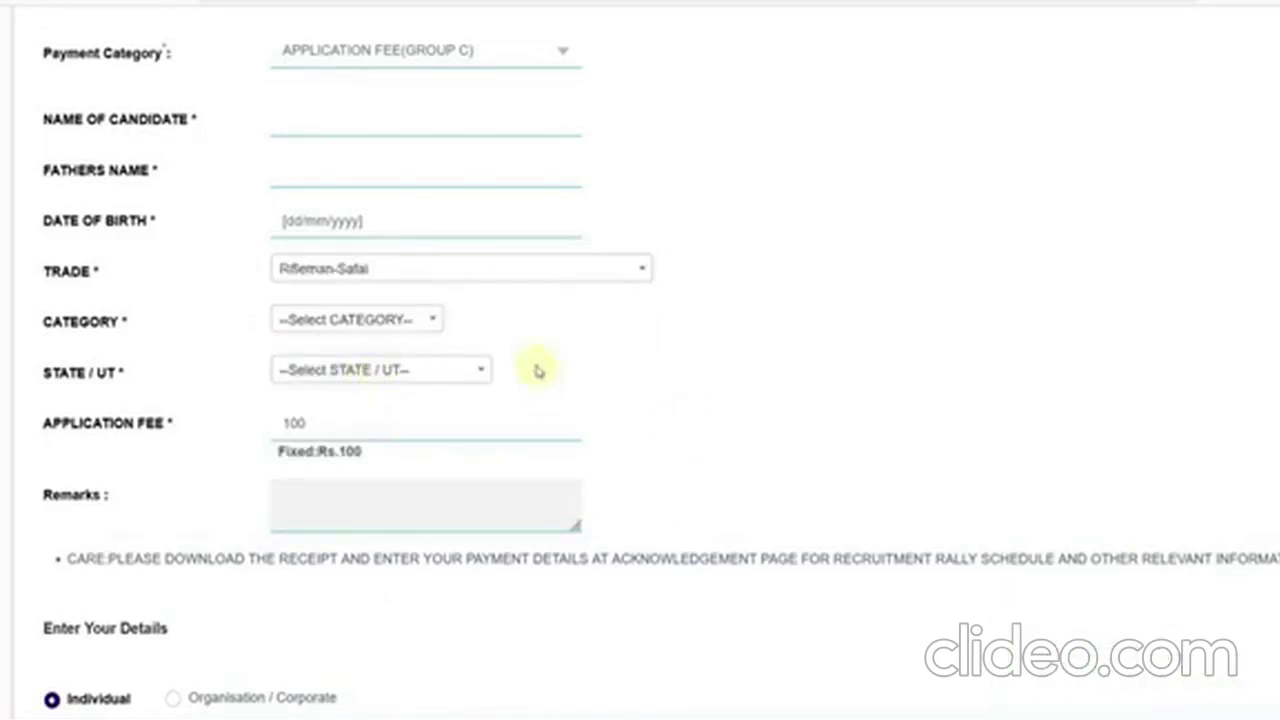
pyautogui.click(400, 320)
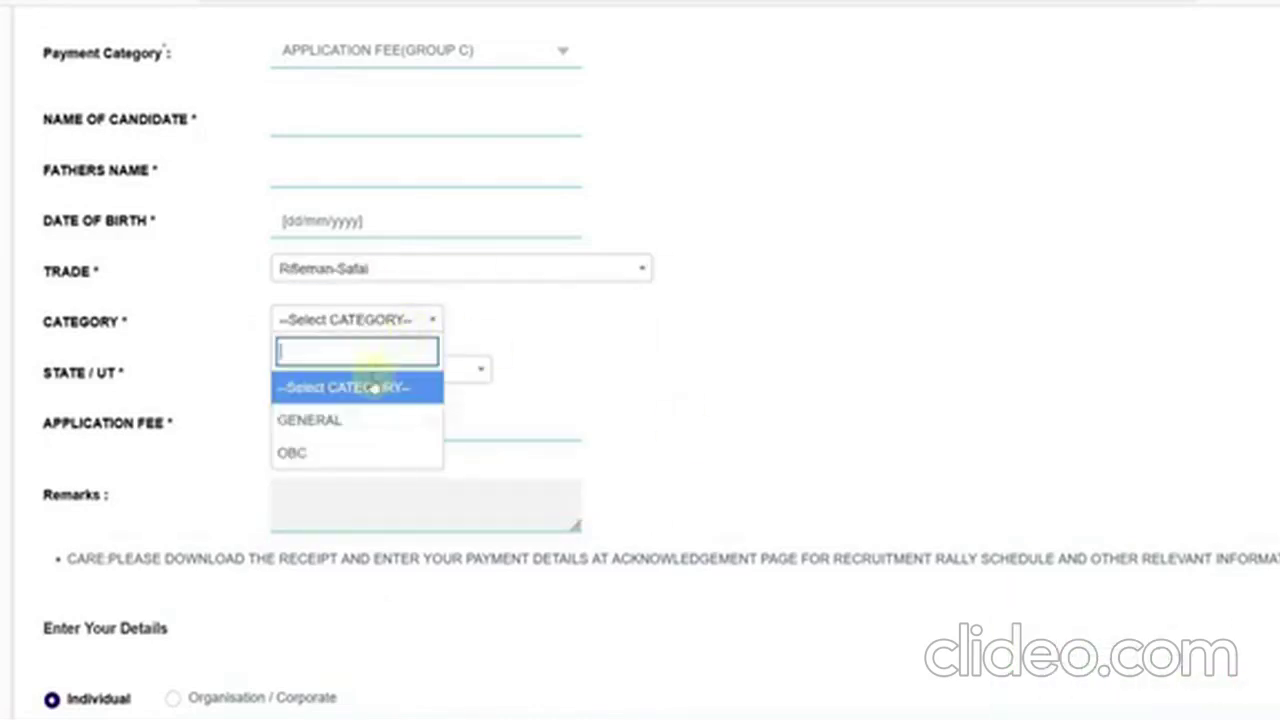
pyautogui.click(566, 426)
pyautogui.click(429, 320)
pyautogui.click(330, 453)
# - Leave the state unchanged and scroll through the form to the Rs.100 fee
pyautogui.click(339, 374)
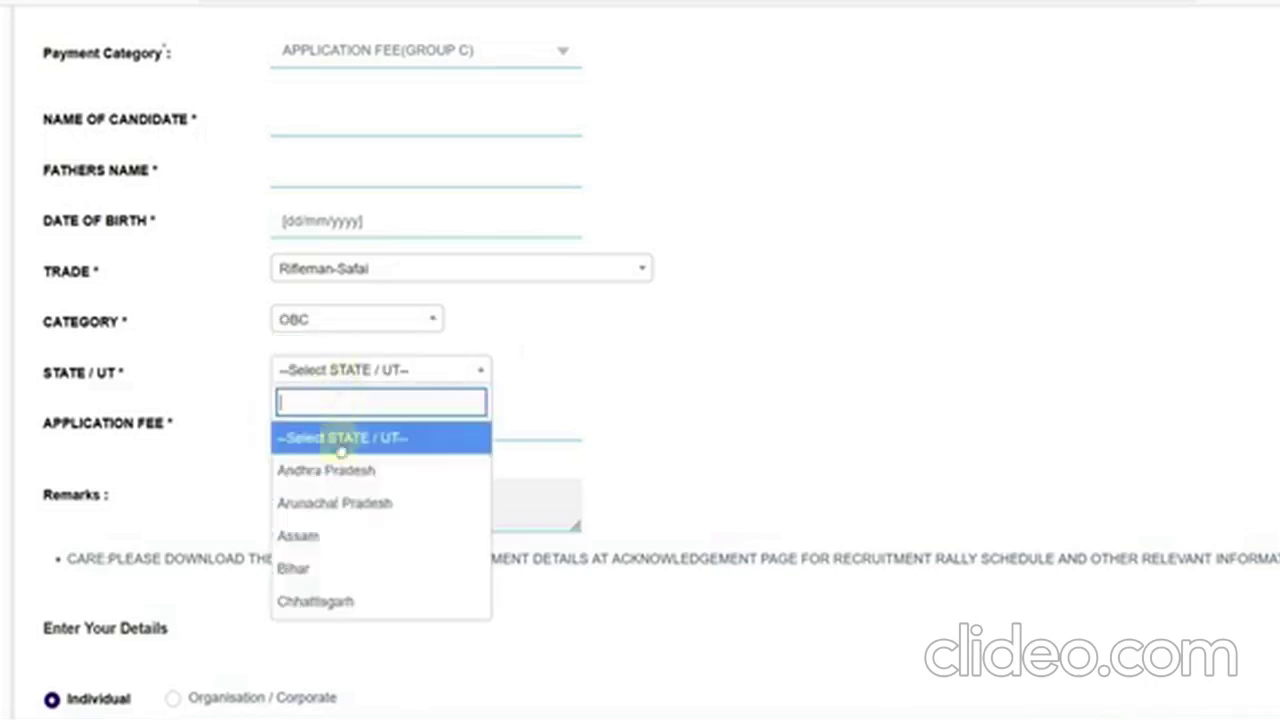
pyautogui.click(623, 426)
pyautogui.scroll(-2, 342, 415)
pyautogui.scroll(-4, 342, 415)
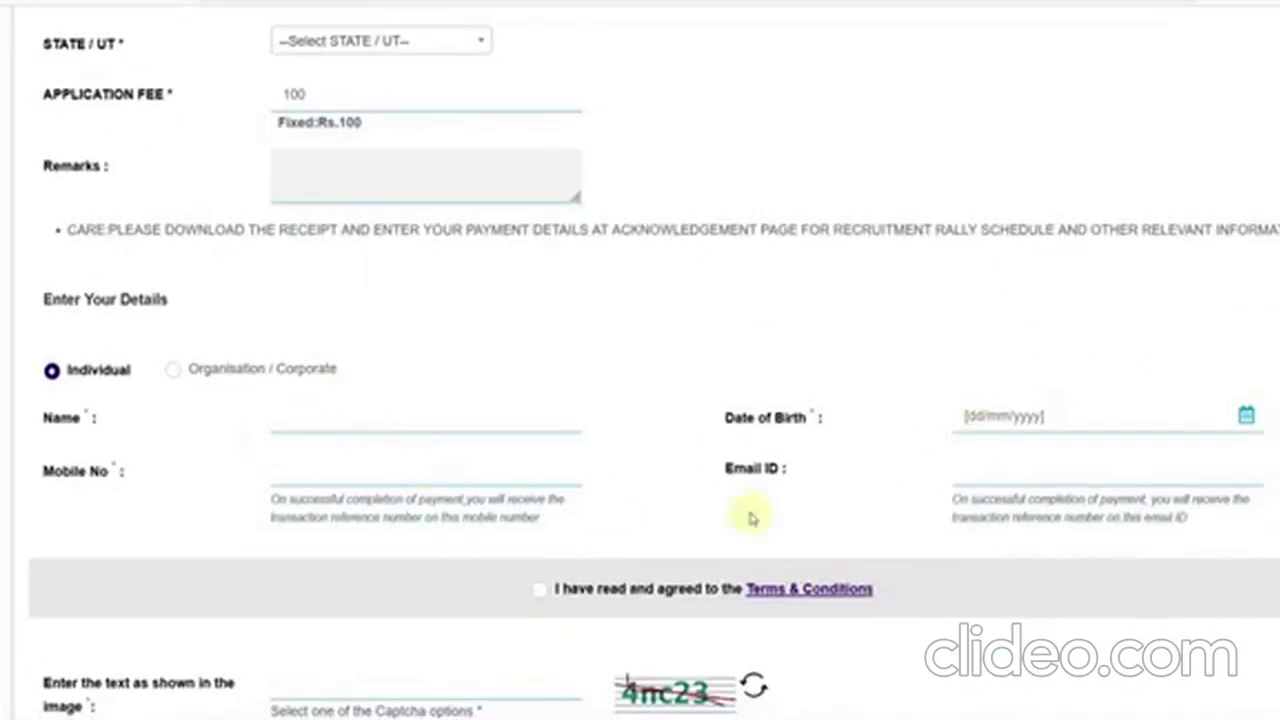
pyautogui.scroll(-4, 362, 517)
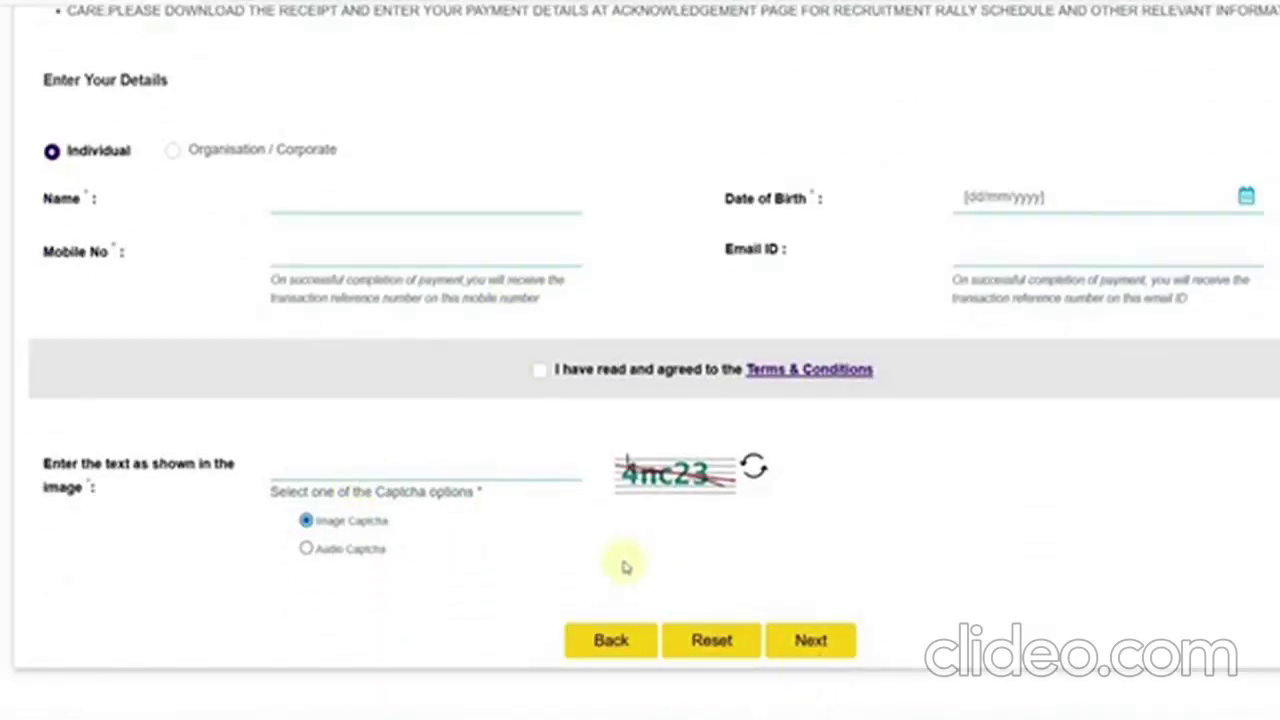
pyautogui.scroll(10, 619, 556)
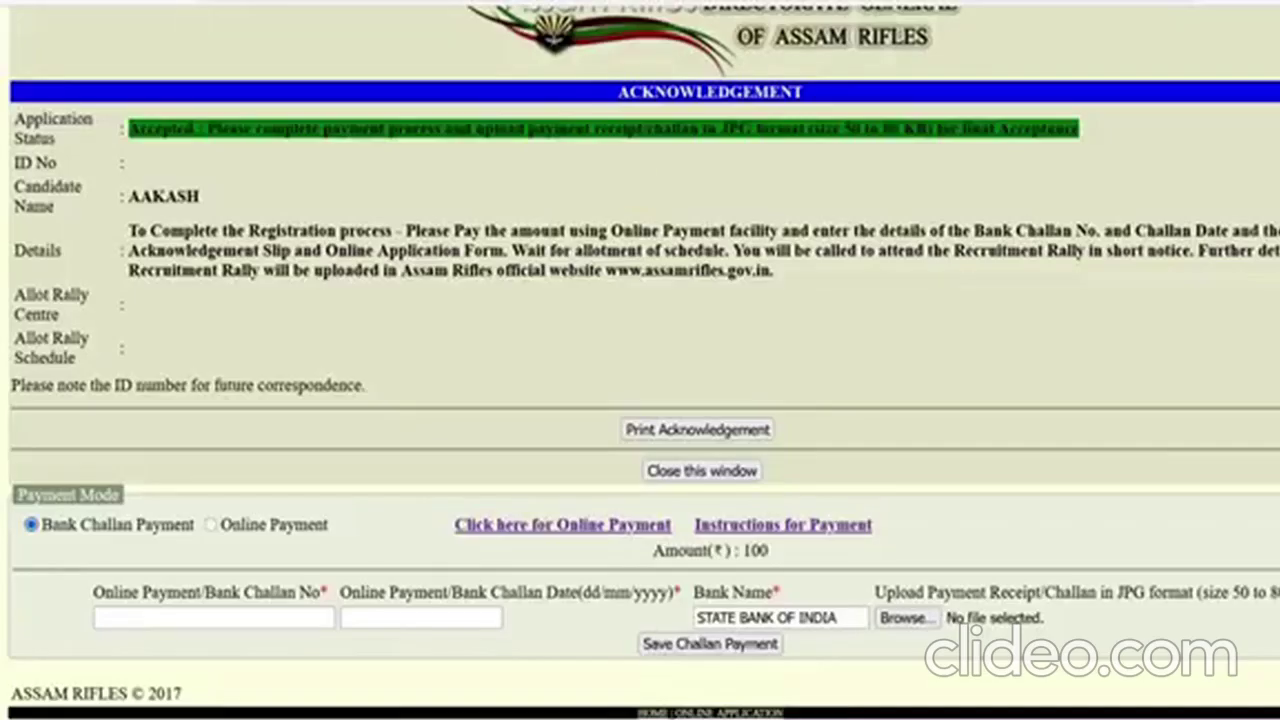
# - Leave the challan fields empty, close the acknowledgement, and open the Fetch Details call-letter page
pyautogui.click(178, 618)
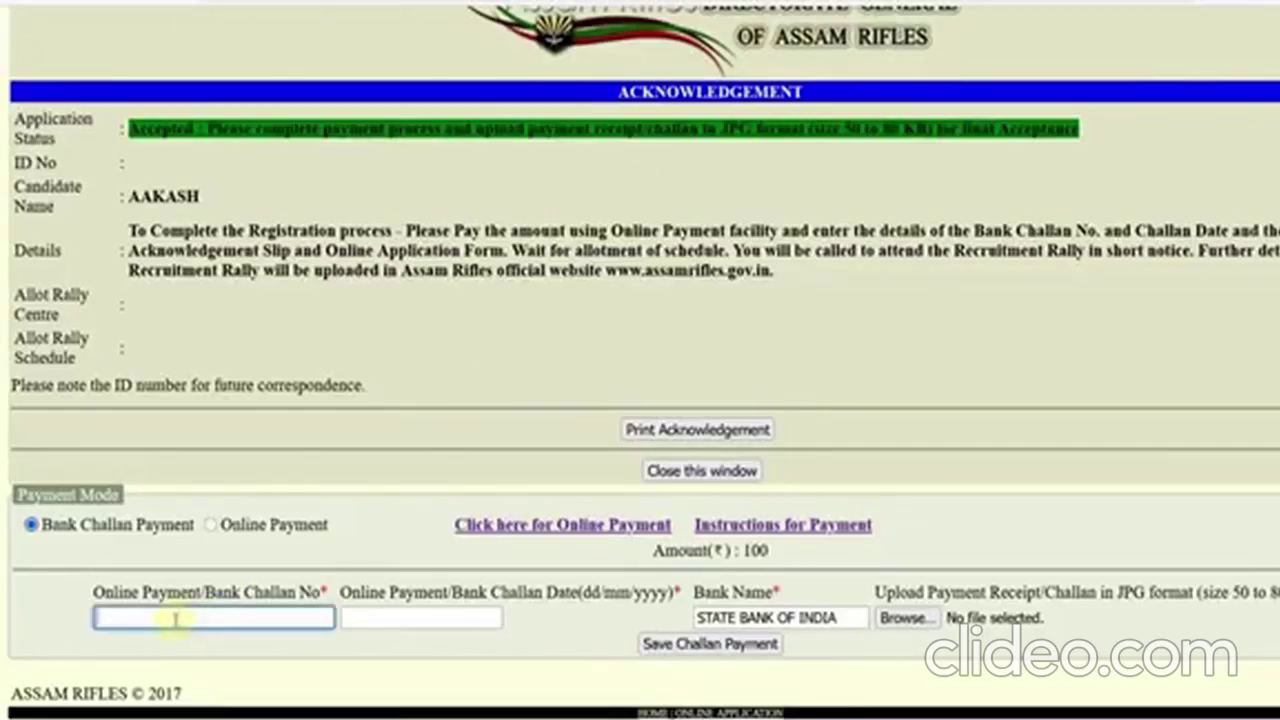
pyautogui.click(362, 623)
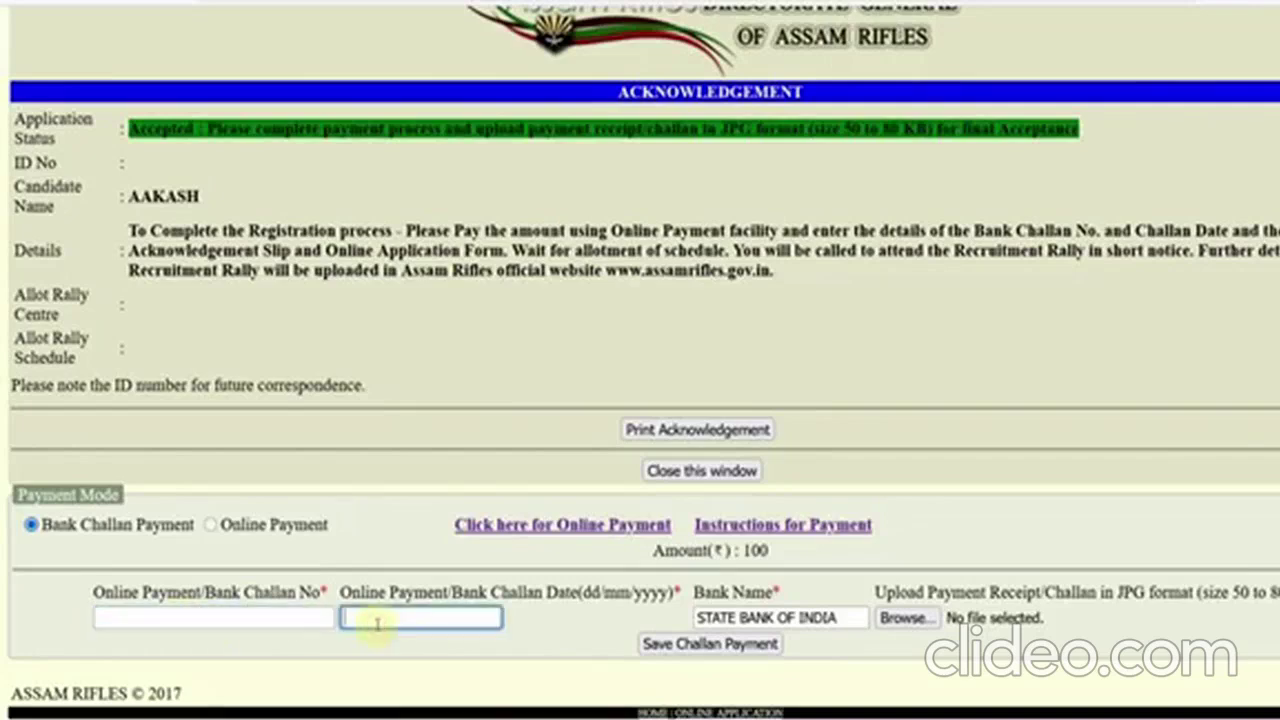
pyautogui.click(773, 617)
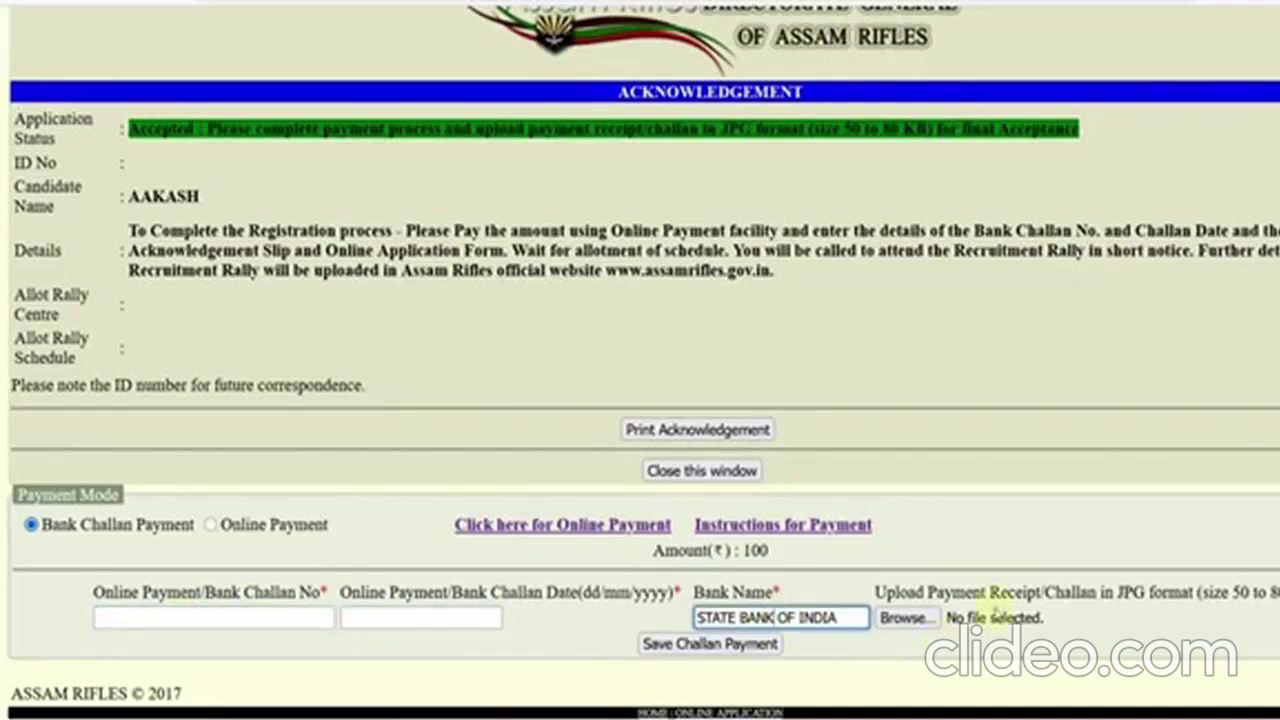
pyautogui.moveTo(965, 592); pyautogui.dragTo(1045, 592)
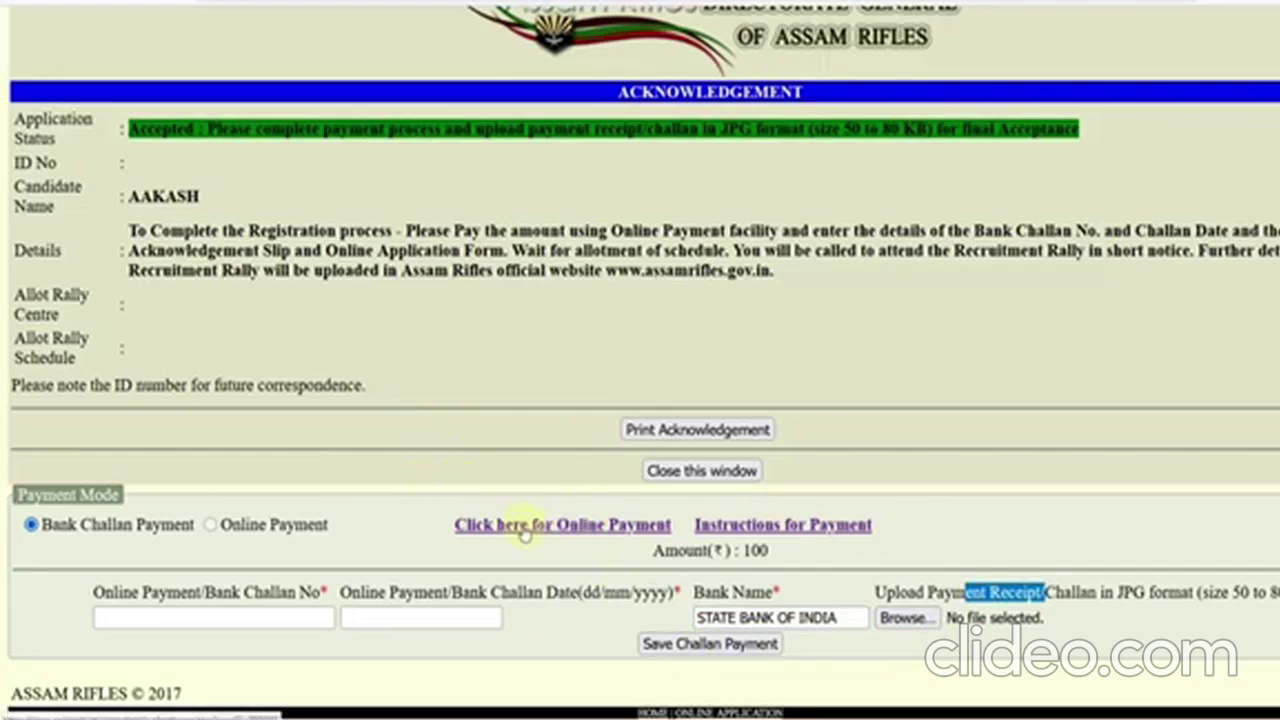
pyautogui.click(688, 474)
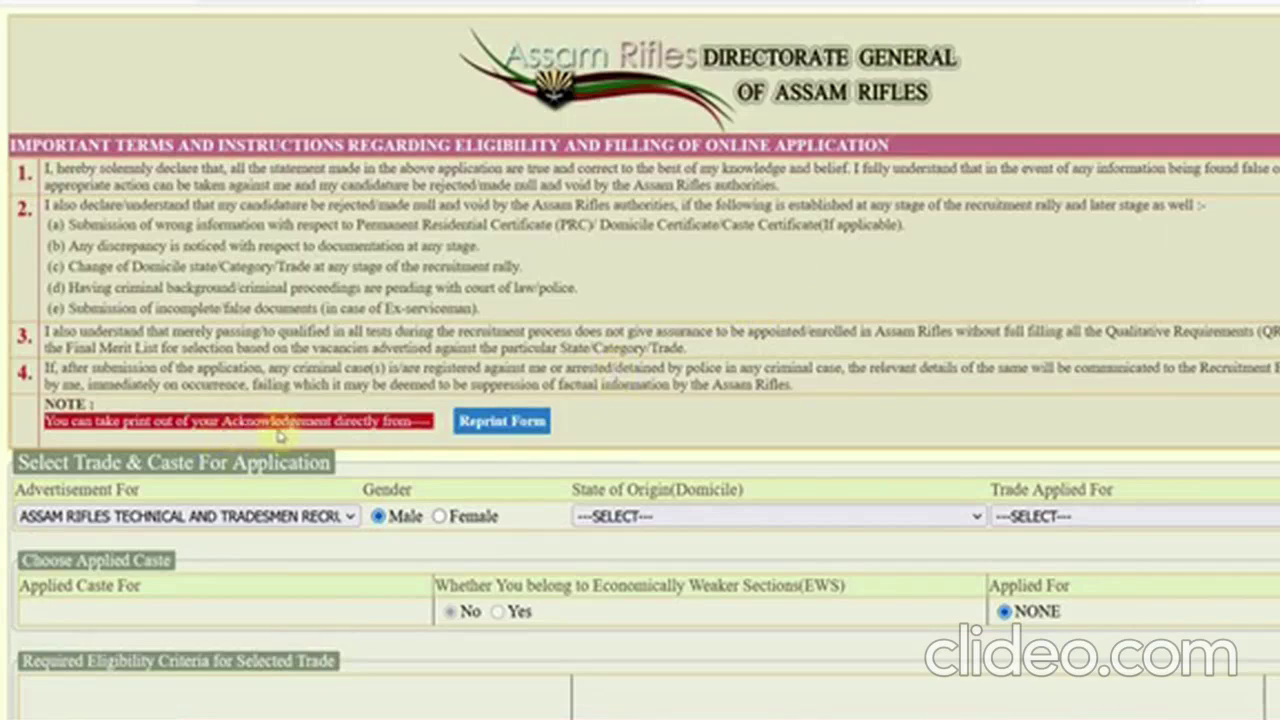
pyautogui.click(489, 432)
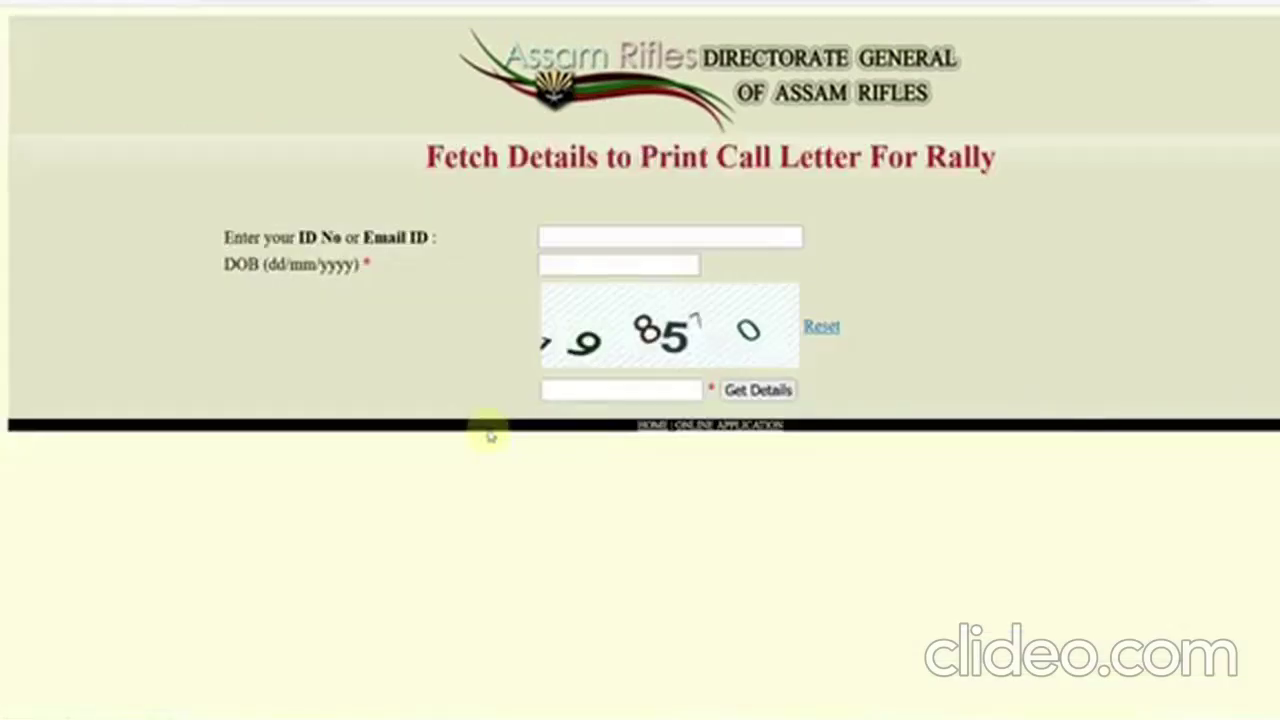